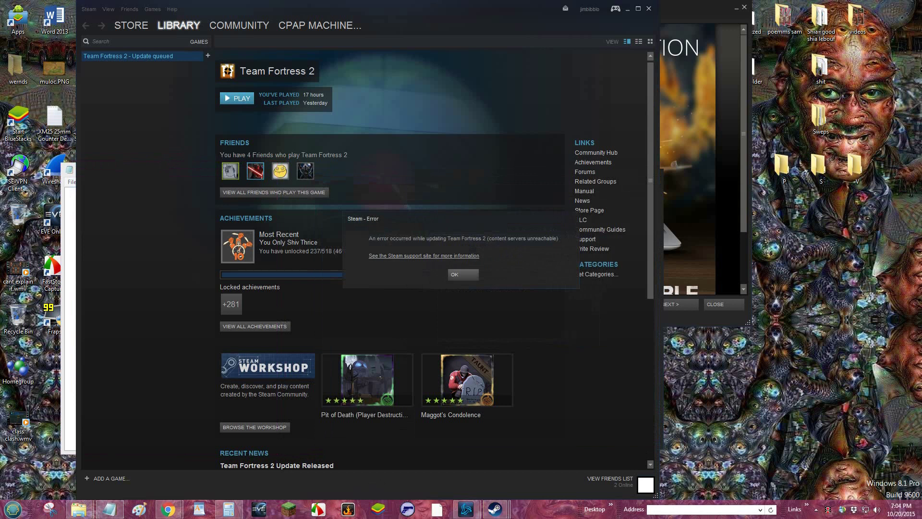
# - Write "changed my download region 8x, now watch me do it again" and, below, "this shits so broke" in Notepad, placed beside Steam
pyautogui.click(463, 274)
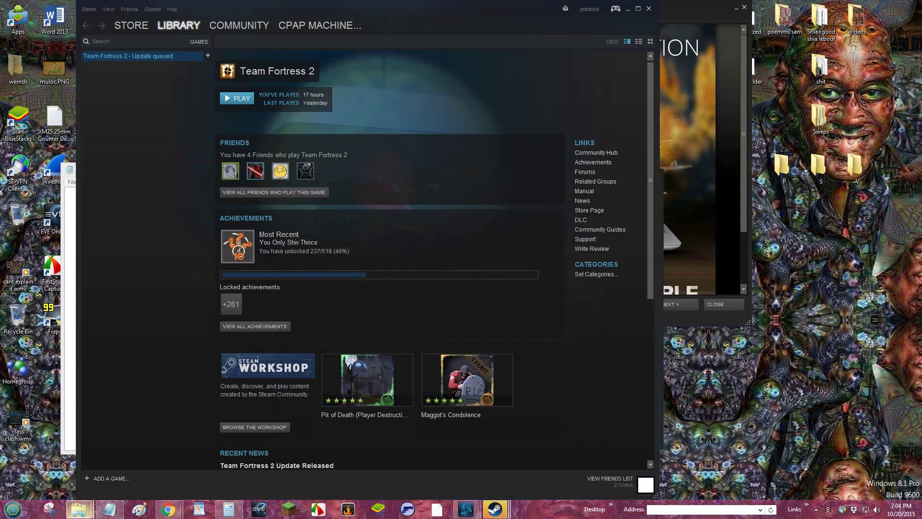
pyautogui.click(109, 509)
pyautogui.write('c')
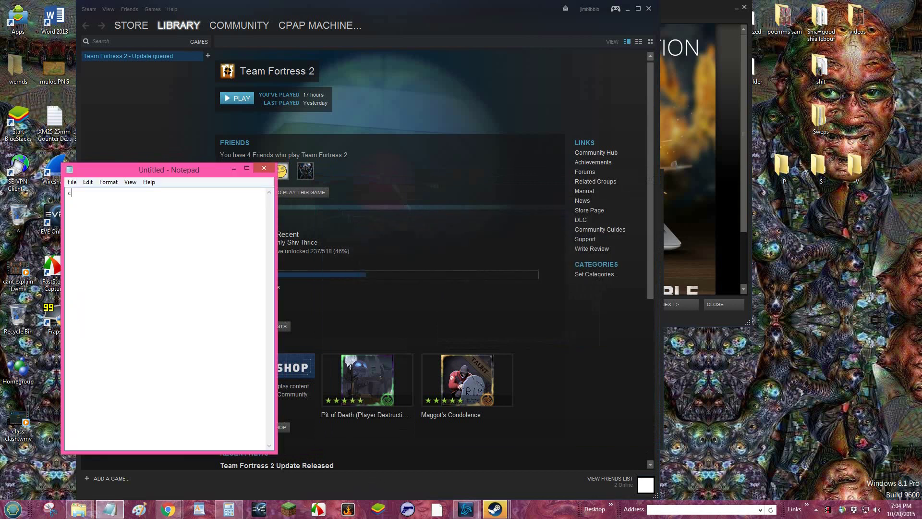
pyautogui.write('hanged my download region 8x, now watch me d')
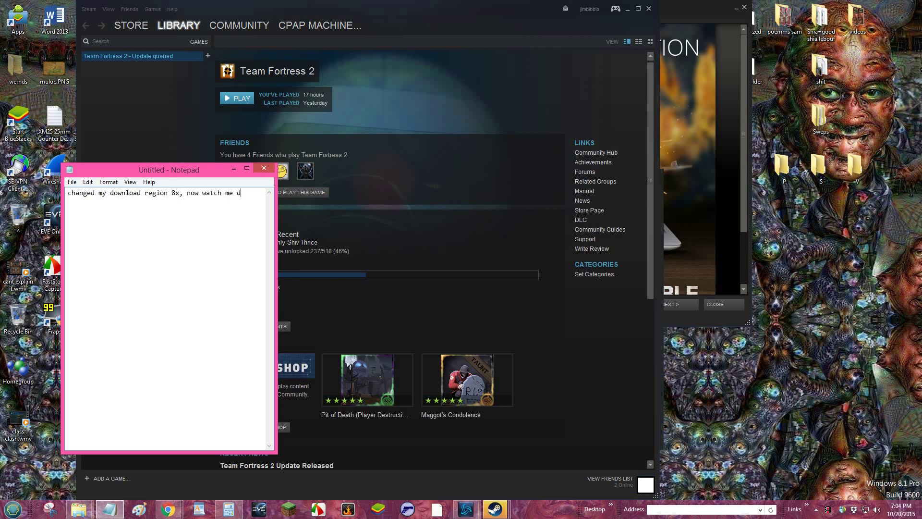
pyautogui.write('o it a')
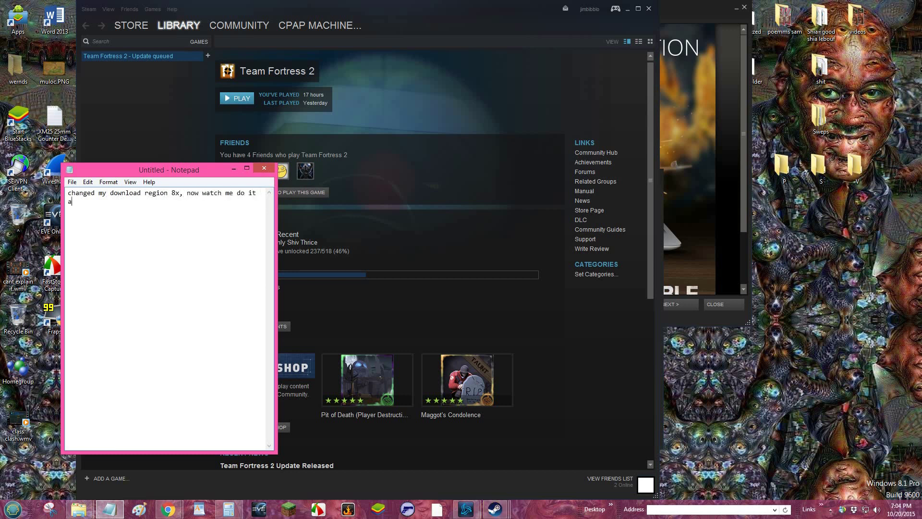
pyautogui.write('gain')
pyautogui.moveTo(168, 169); pyautogui.dragTo(806, 161)
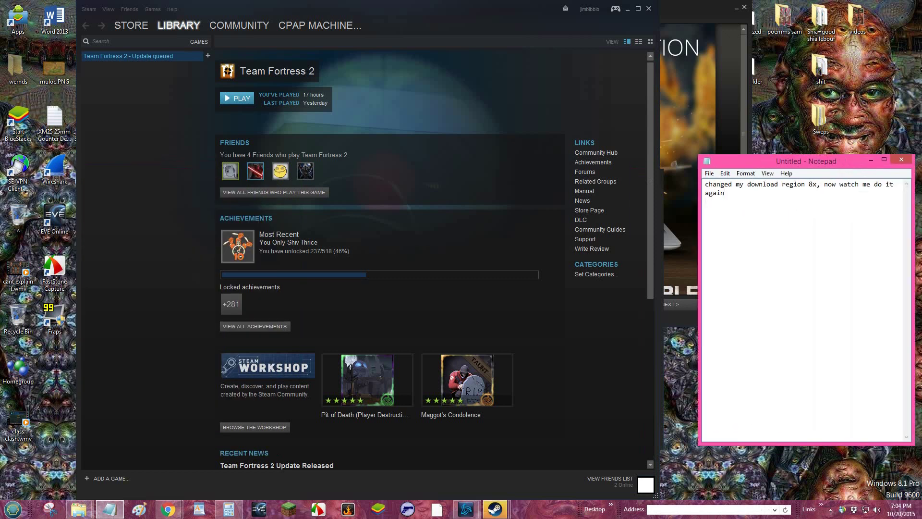
pyautogui.write('this shits so broke')
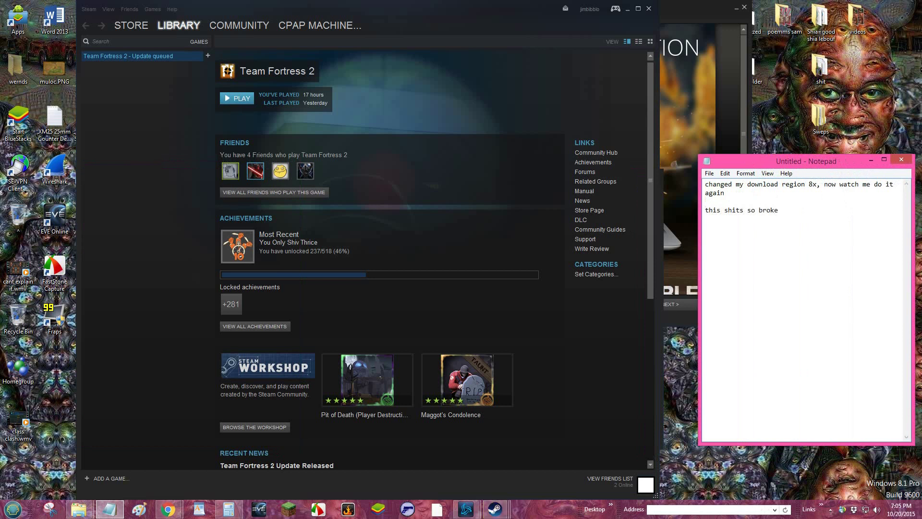
# - Switch to Steam, set the download region to West Africa and restart the client to apply it
pyautogui.click(89, 9)
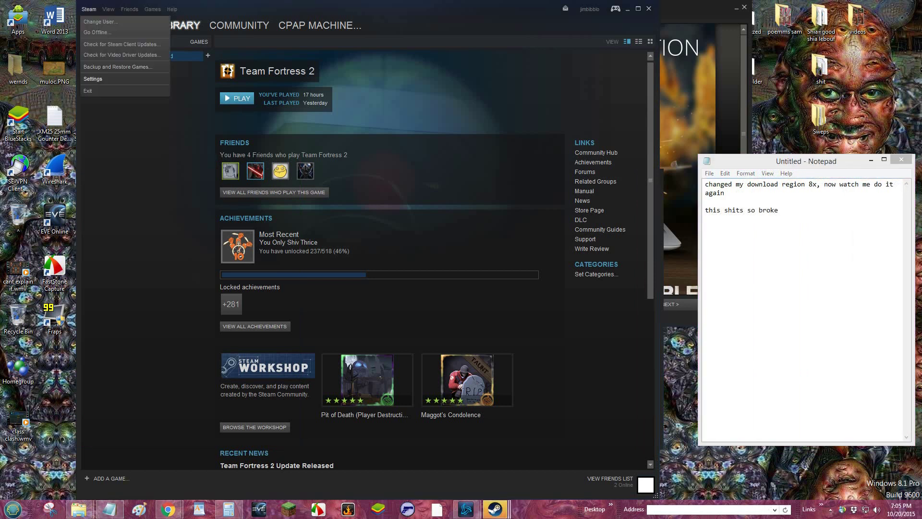
pyautogui.click(93, 78)
pyautogui.click(464, 252)
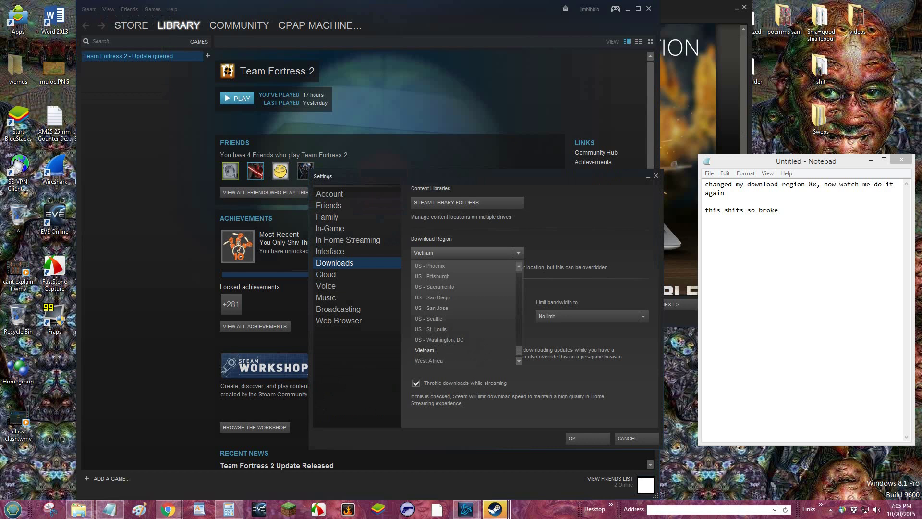
pyautogui.click(429, 361)
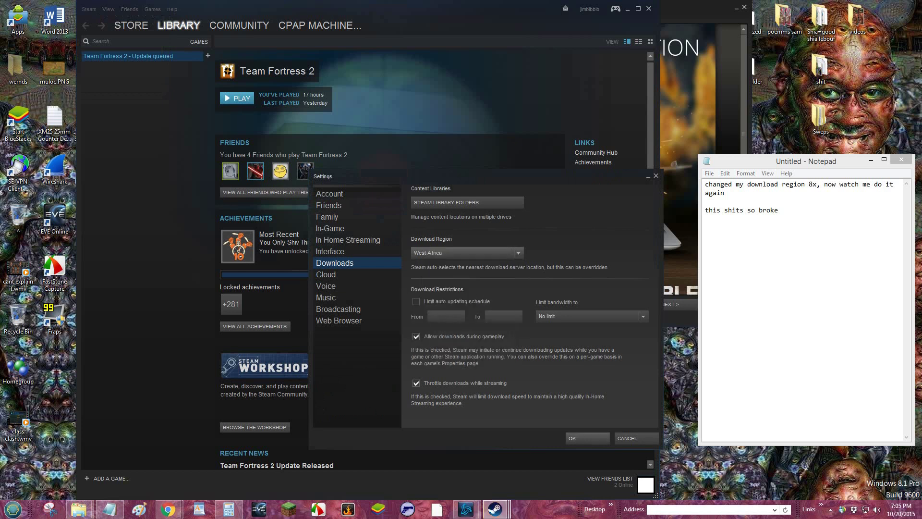
pyautogui.click(587, 438)
pyautogui.click(444, 267)
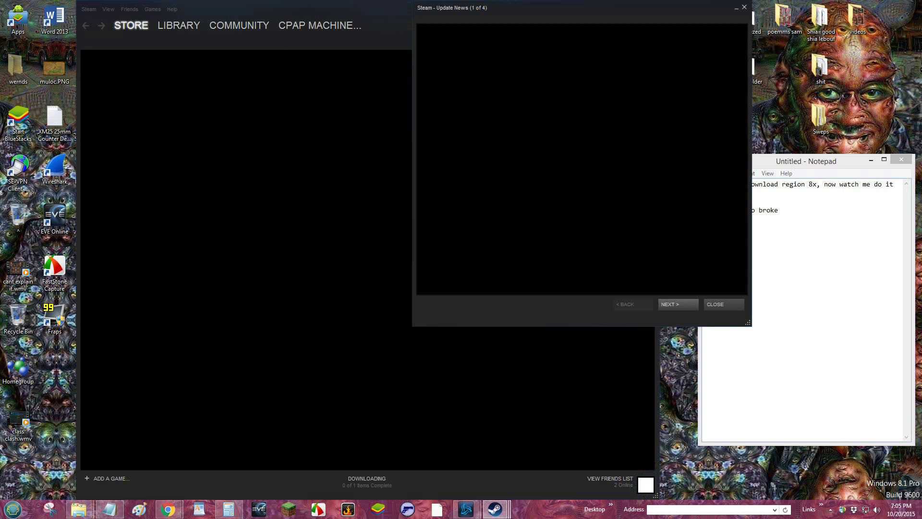
# - Close the update news and open the game library to check the Team Fortress 2 update
pyautogui.click(724, 304)
pyautogui.click(178, 25)
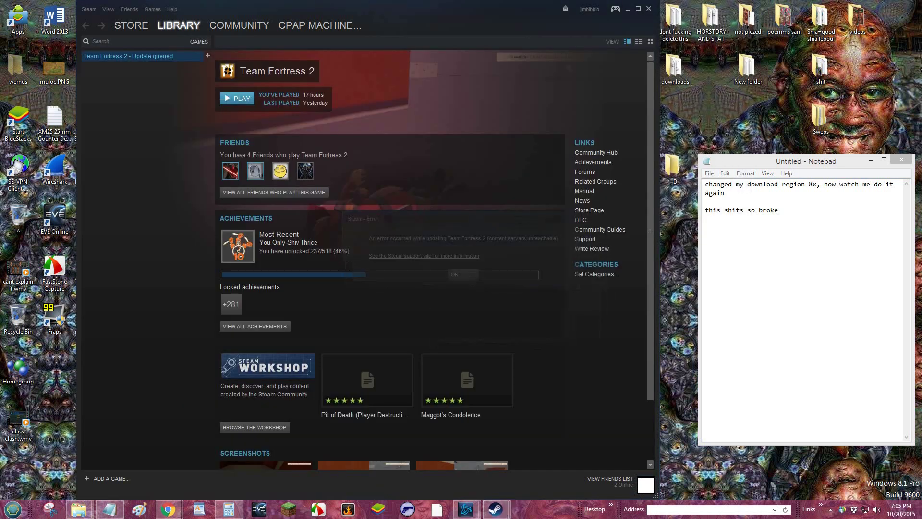
# - Set the download region to US - Washington, DC and restart Steam to apply it
pyautogui.click(89, 9)
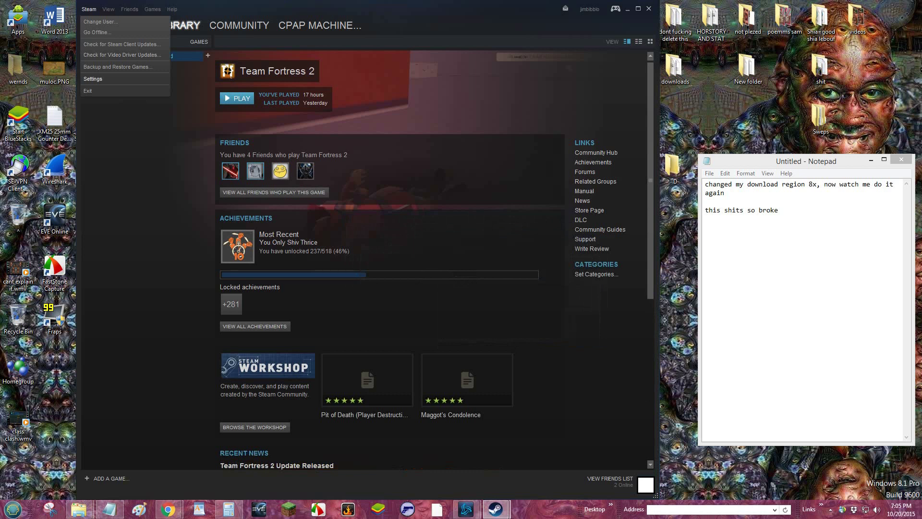
pyautogui.click(92, 79)
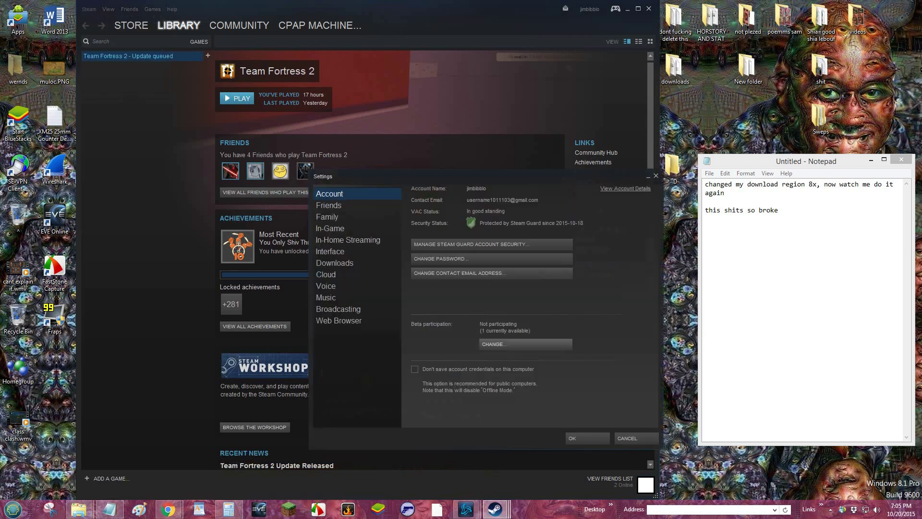
pyautogui.click(334, 262)
pyautogui.click(466, 252)
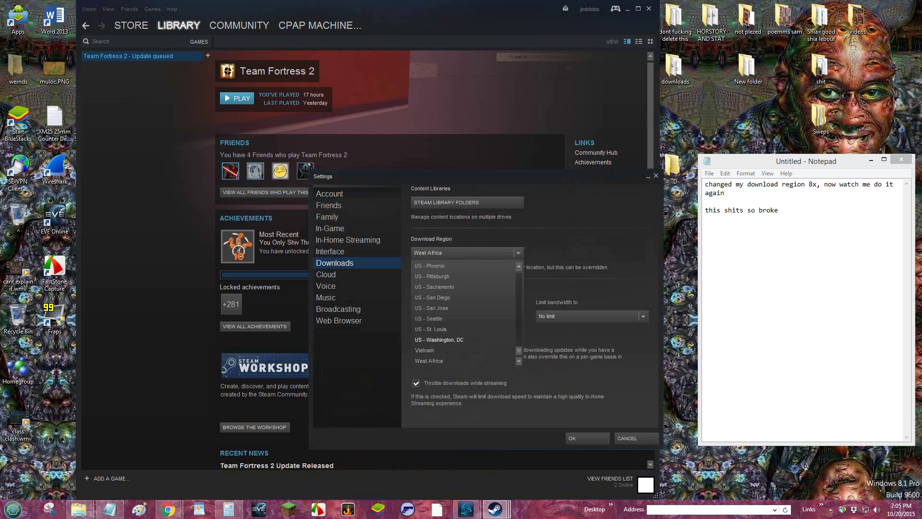
pyautogui.click(439, 340)
pyautogui.click(588, 438)
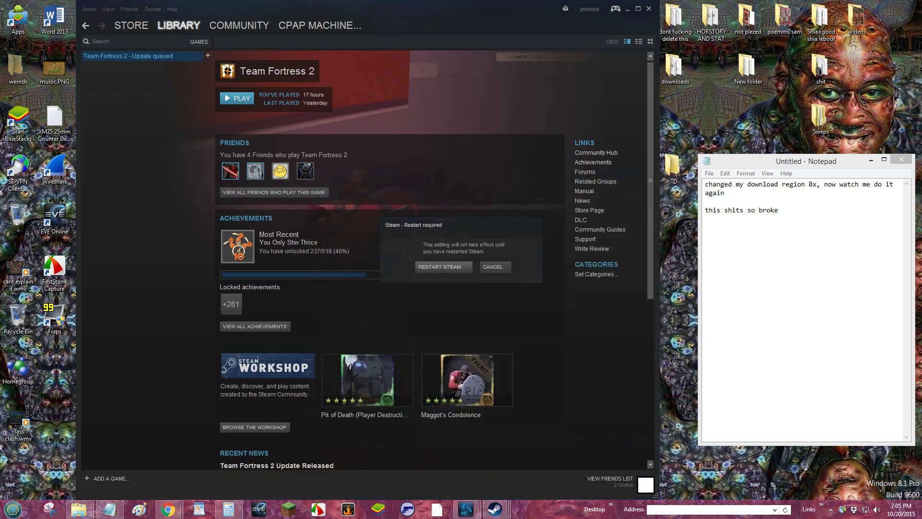
pyautogui.click(444, 266)
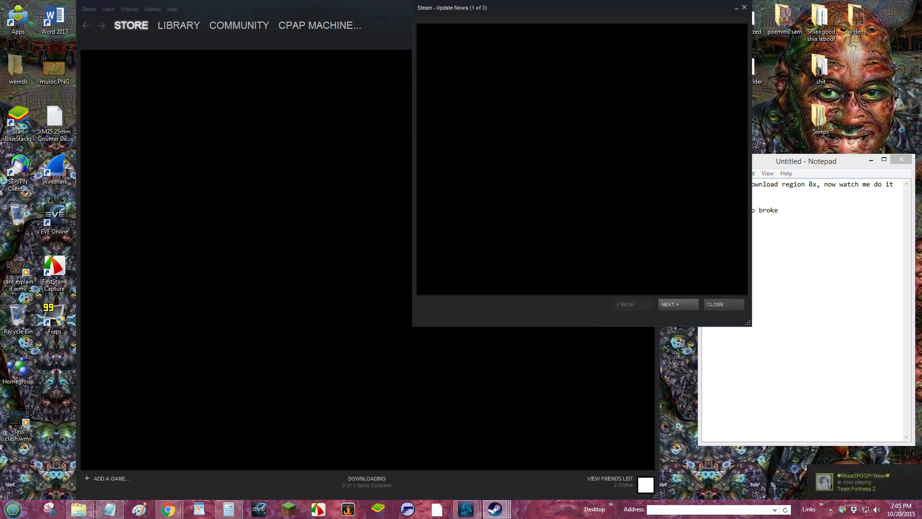
# - Close the update news, return to the game library and dismiss the Team Fortress 2 update error
pyautogui.click(724, 304)
pyautogui.click(178, 25)
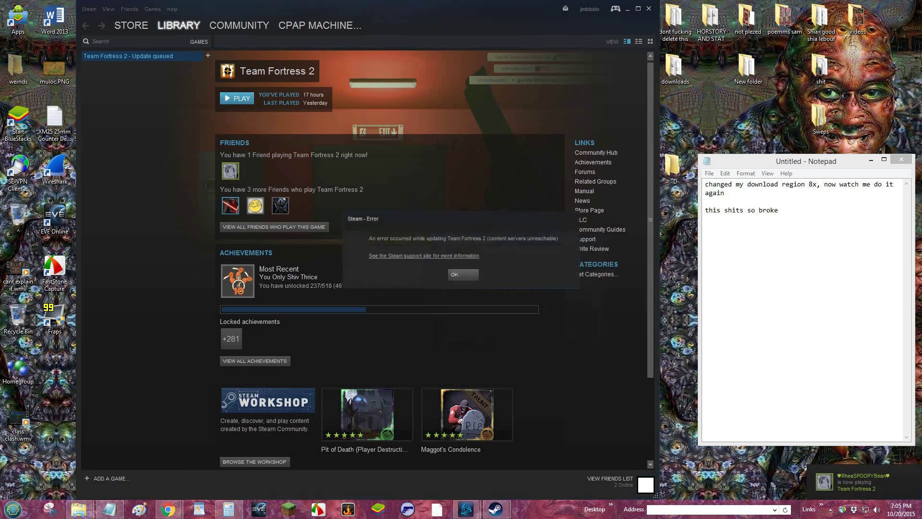
pyautogui.click(463, 274)
# - Restart Steam with the download region set to US - St. Louis and download throttling while streaming disabled
pyautogui.click(89, 9)
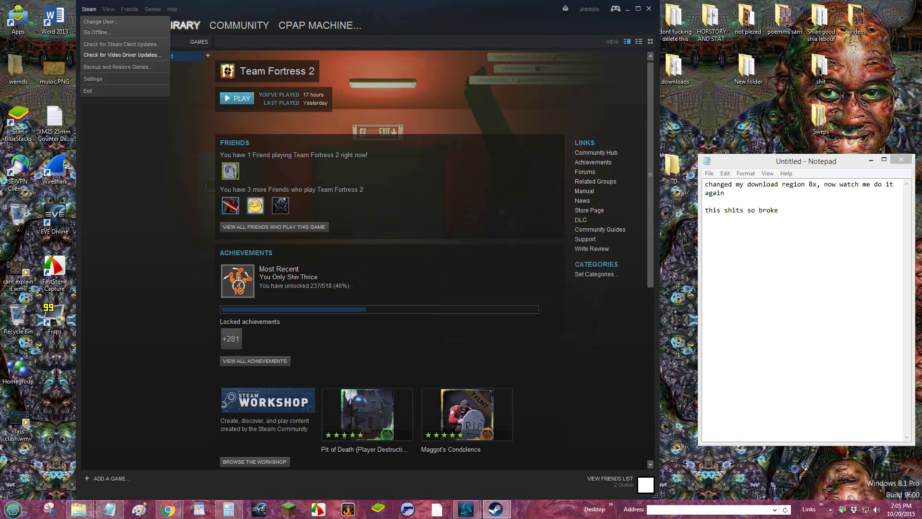
pyautogui.click(93, 79)
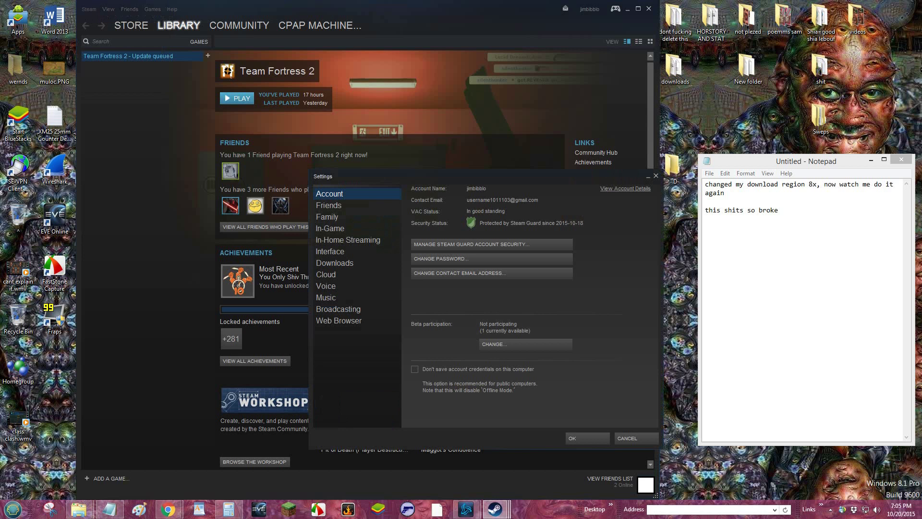
pyautogui.click(335, 263)
pyautogui.click(462, 252)
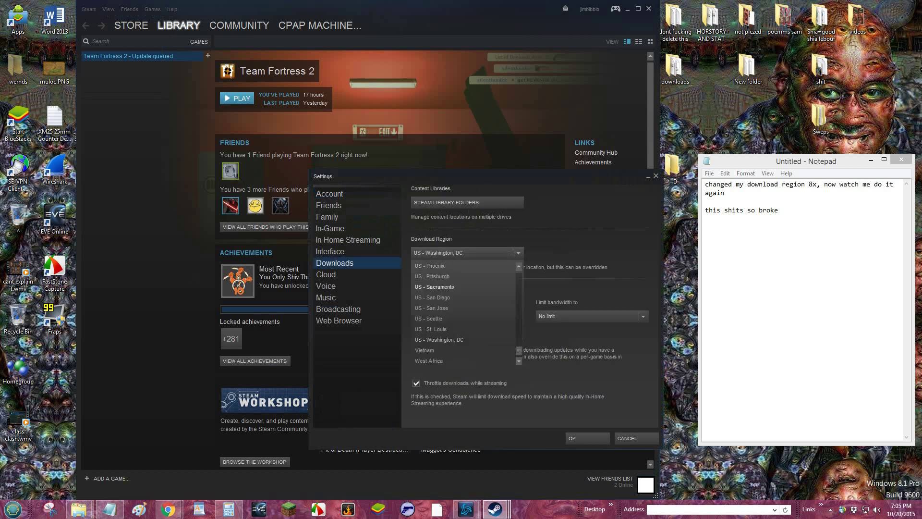
pyautogui.click(430, 329)
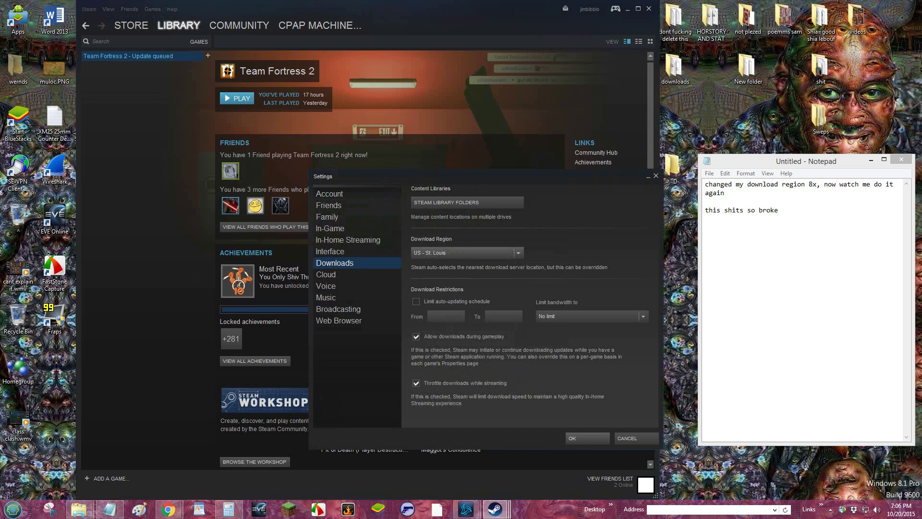
pyautogui.click(416, 383)
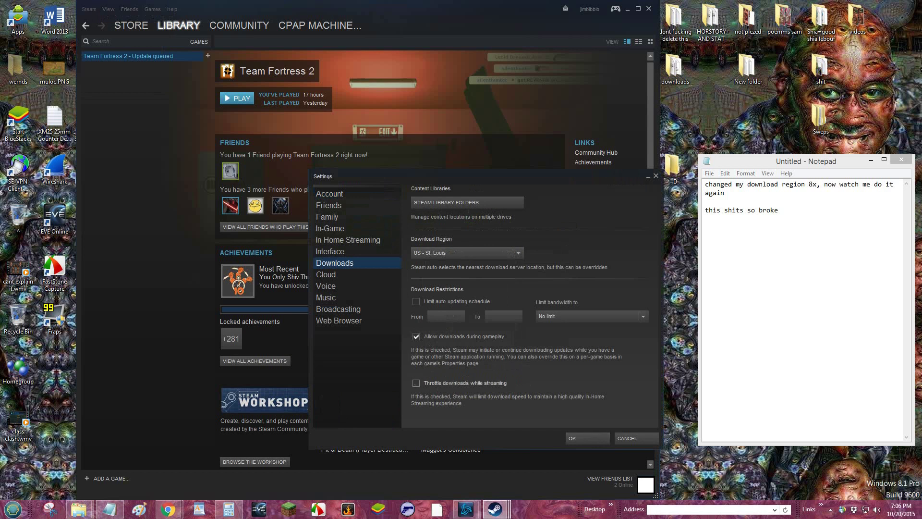
pyautogui.click(587, 438)
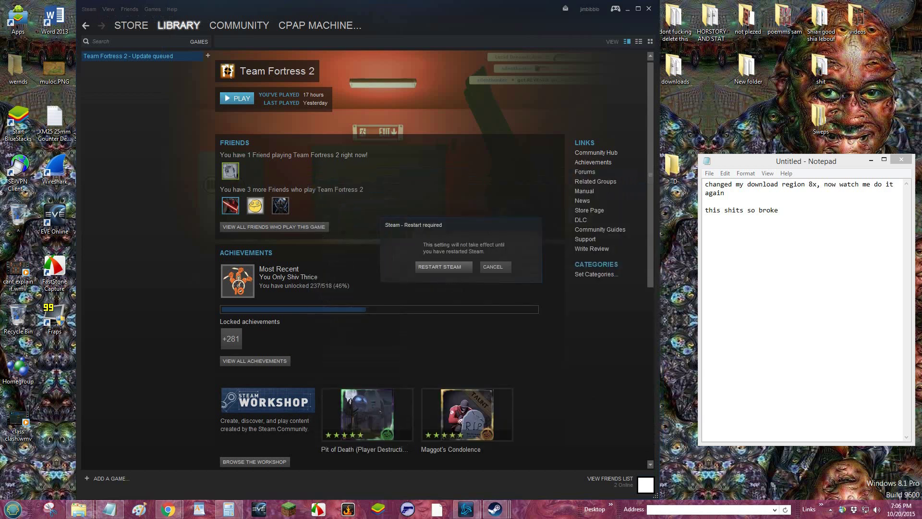
pyautogui.click(439, 267)
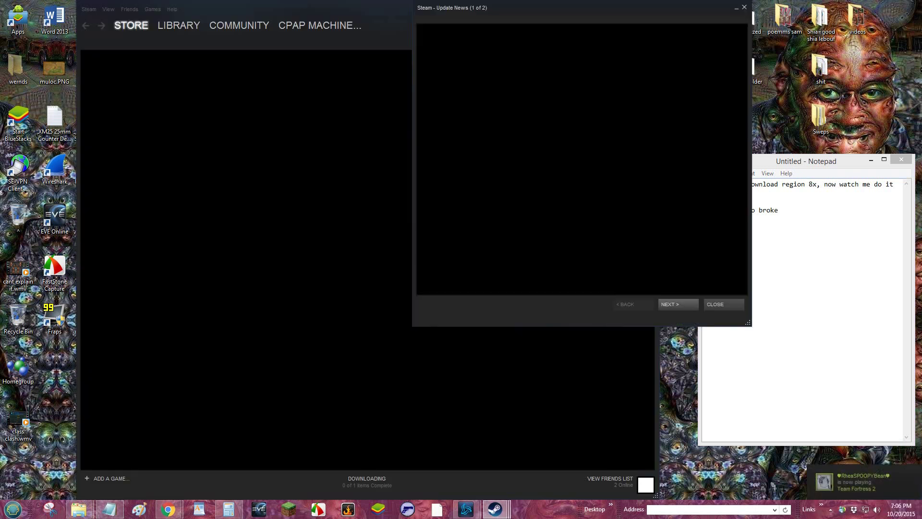
# - Check the Team Fortress 2 update in the library after closing the update news, and dismiss the error
pyautogui.click(715, 304)
pyautogui.click(178, 25)
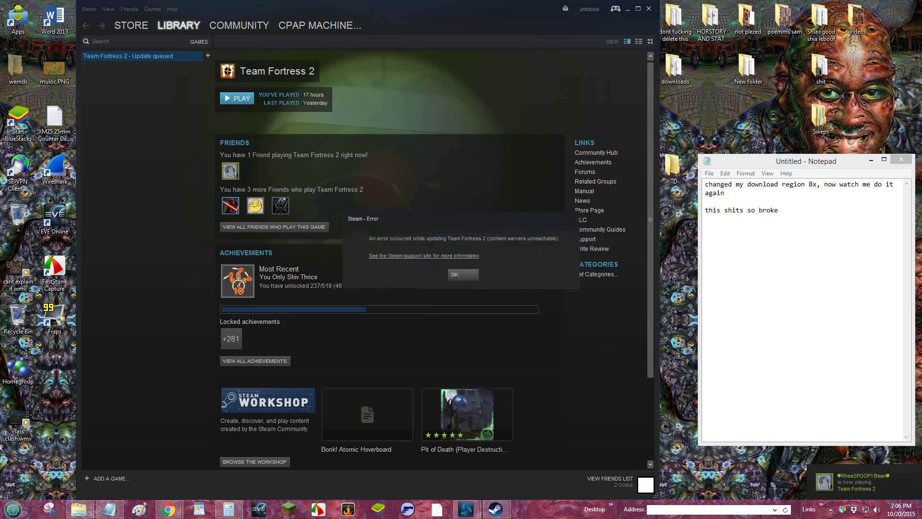
pyautogui.click(463, 274)
# - Change the download region to US - Seattle and restart Steam to apply it
pyautogui.click(89, 9)
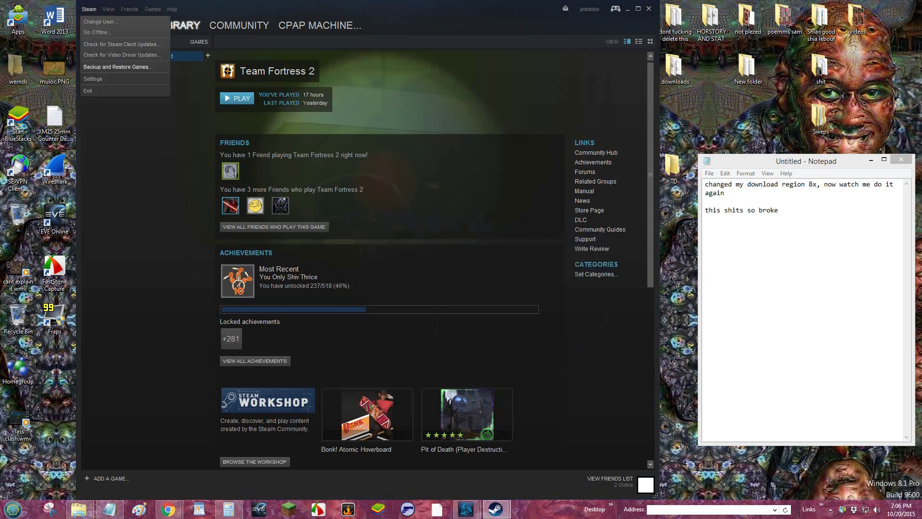
pyautogui.click(93, 79)
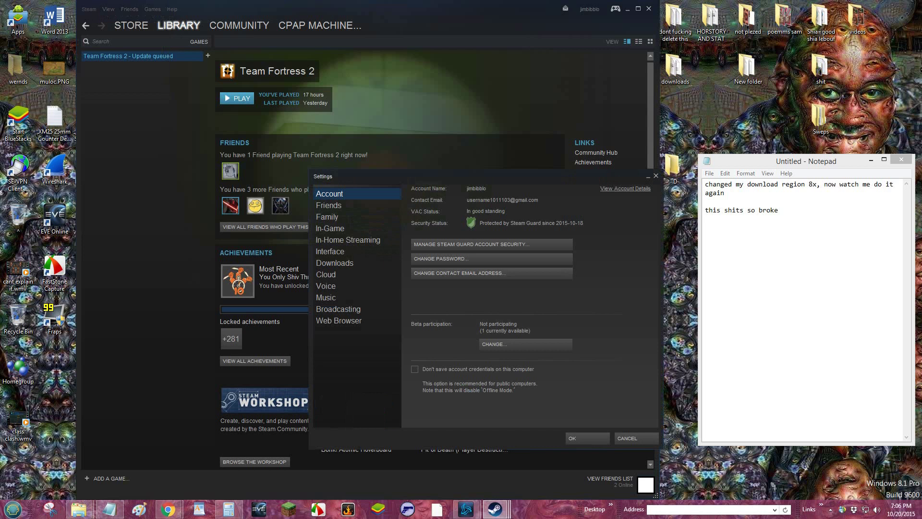
pyautogui.click(335, 263)
pyautogui.click(464, 253)
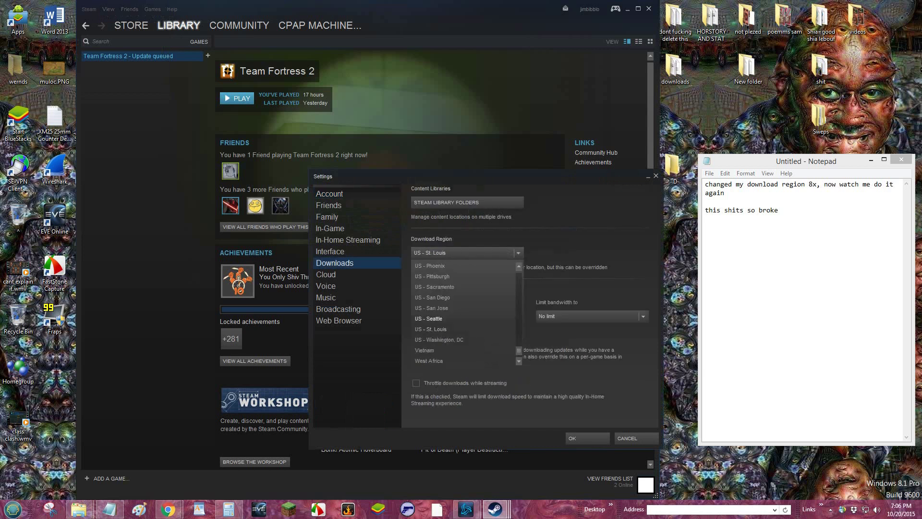
pyautogui.click(434, 318)
pyautogui.click(587, 438)
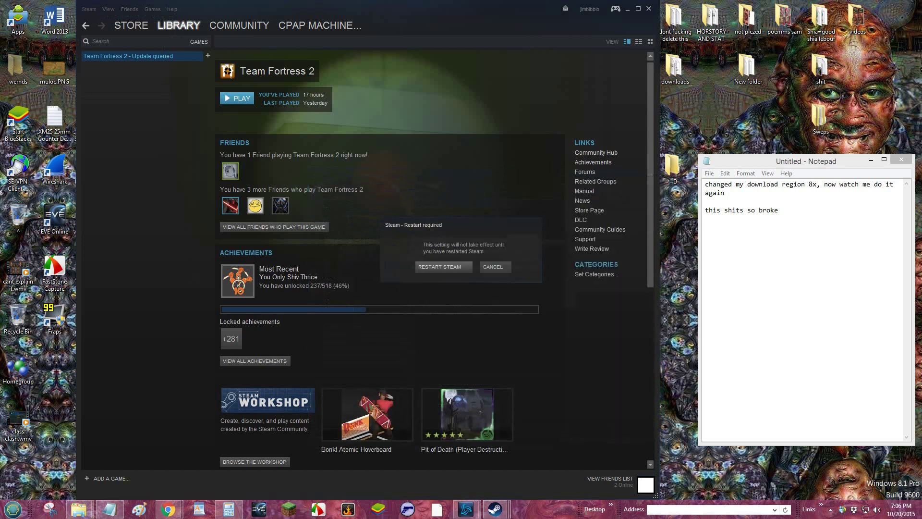
pyautogui.press('Return')
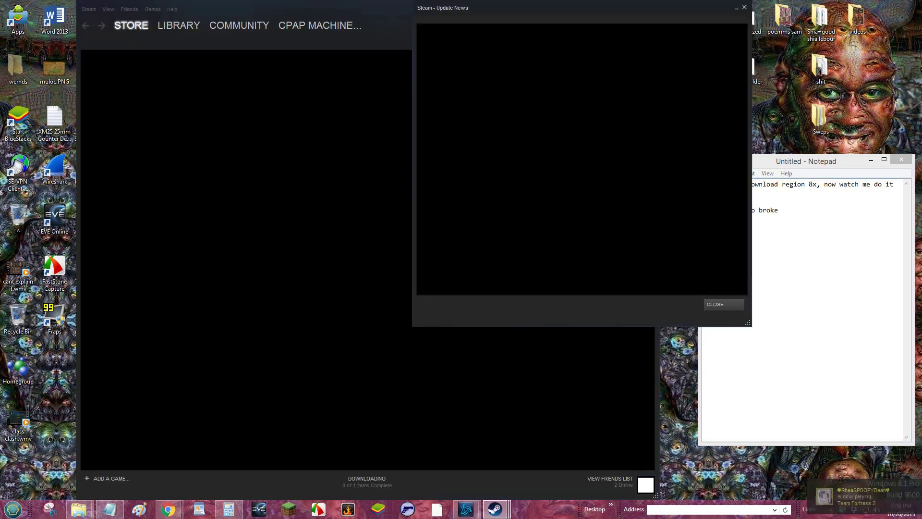
# - Close the update news, reopen the game library and dismiss the Team Fortress 2 update error
pyautogui.click(744, 7)
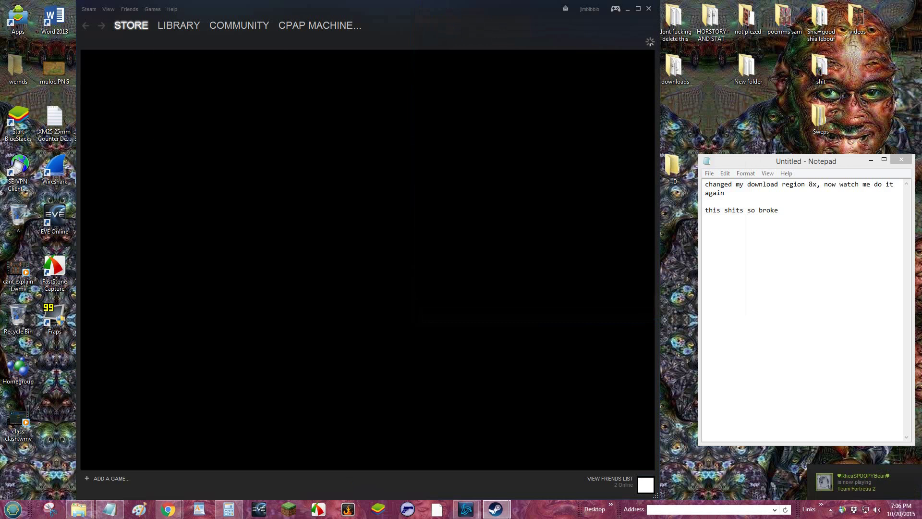
pyautogui.click(179, 25)
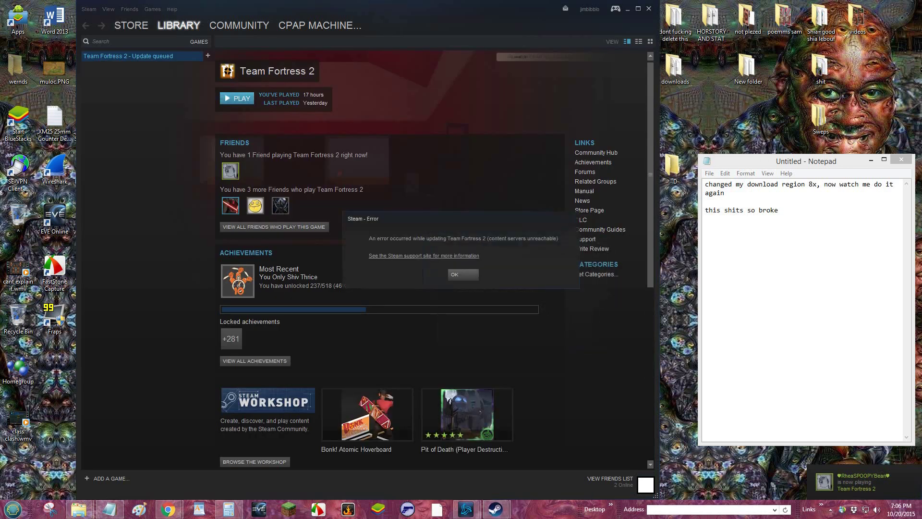
pyautogui.click(463, 274)
# - Change the Steam download region to US - San Jose and restart Steam to apply it
pyautogui.click(89, 9)
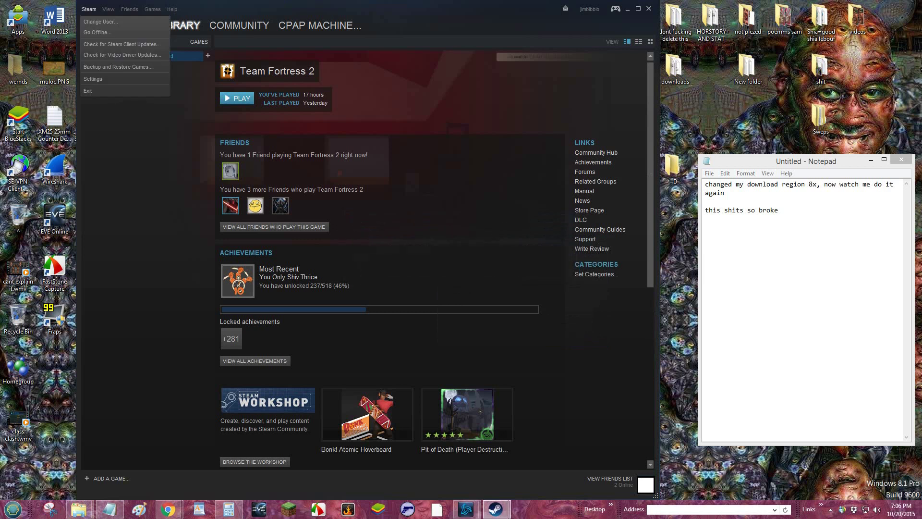
pyautogui.click(93, 78)
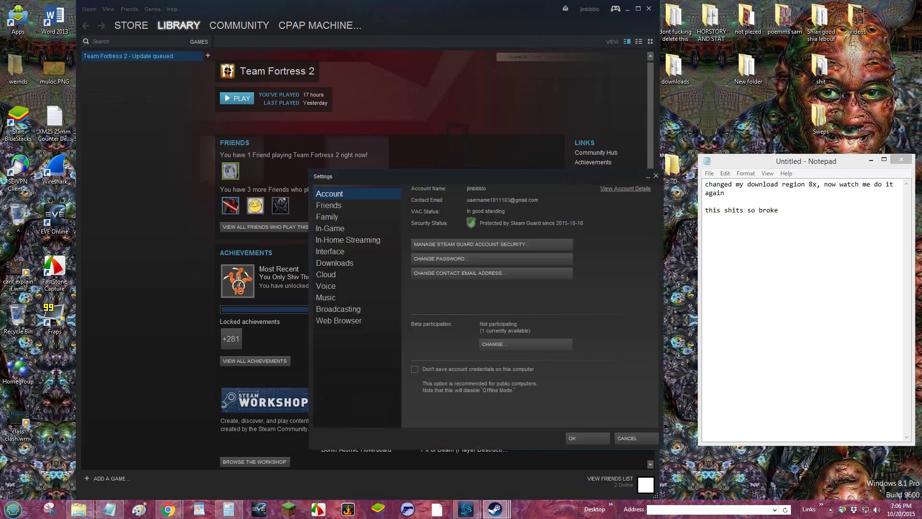
pyautogui.click(334, 263)
pyautogui.click(467, 253)
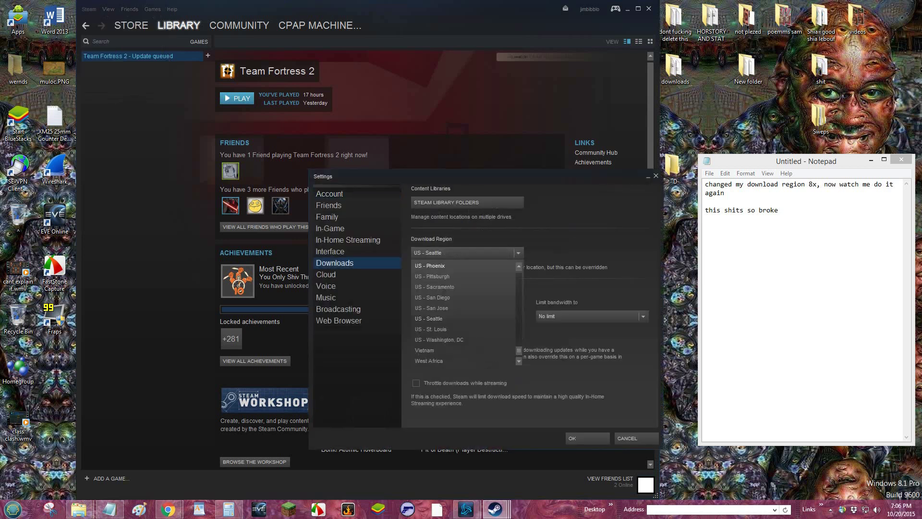
pyautogui.click(437, 308)
pyautogui.click(587, 439)
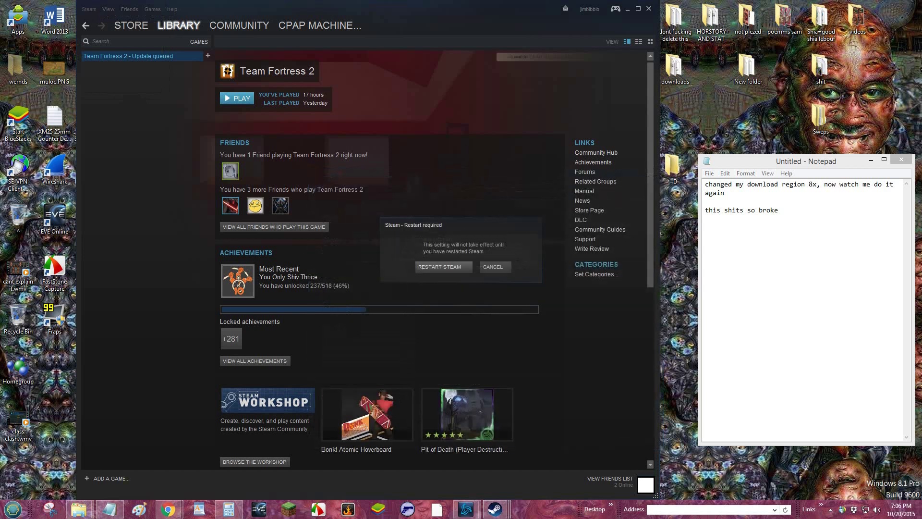
pyautogui.click(443, 266)
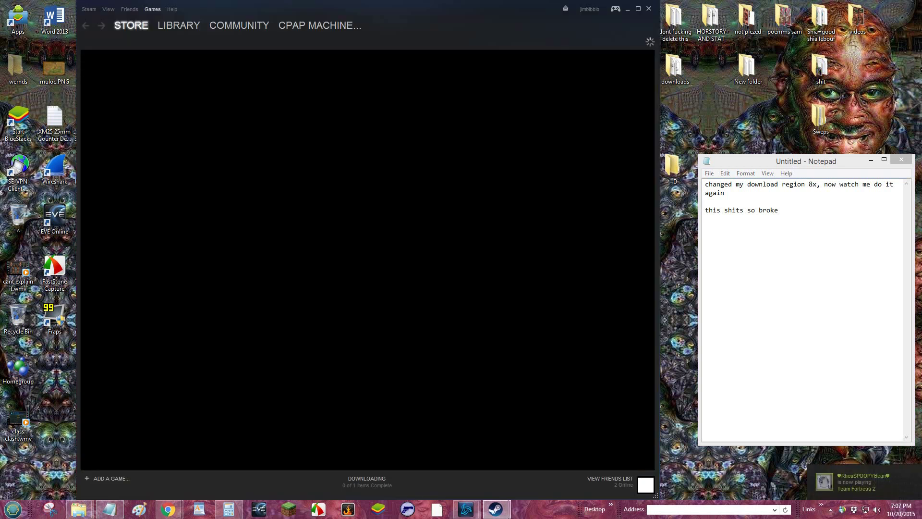
# - Try to launch Team Fortress 2 from the game library and dismiss the update error
pyautogui.click(178, 25)
pyautogui.click(237, 98)
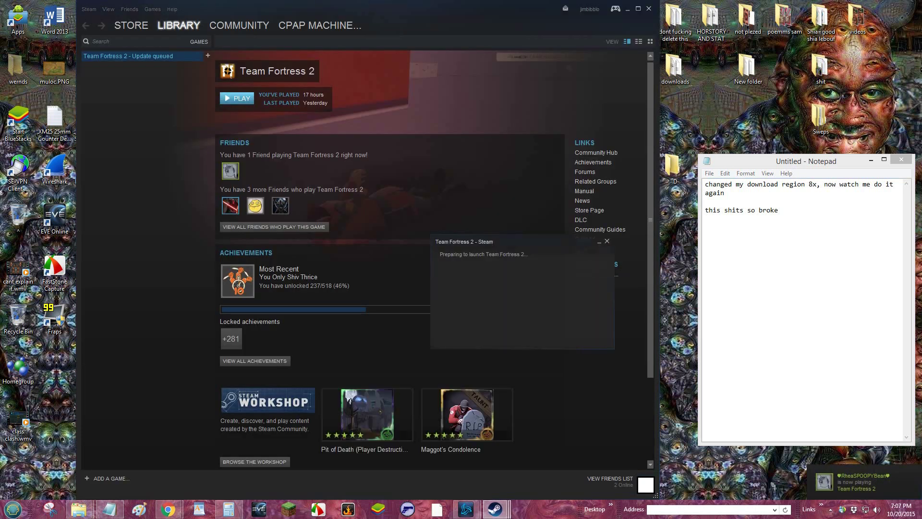
pyautogui.click(463, 274)
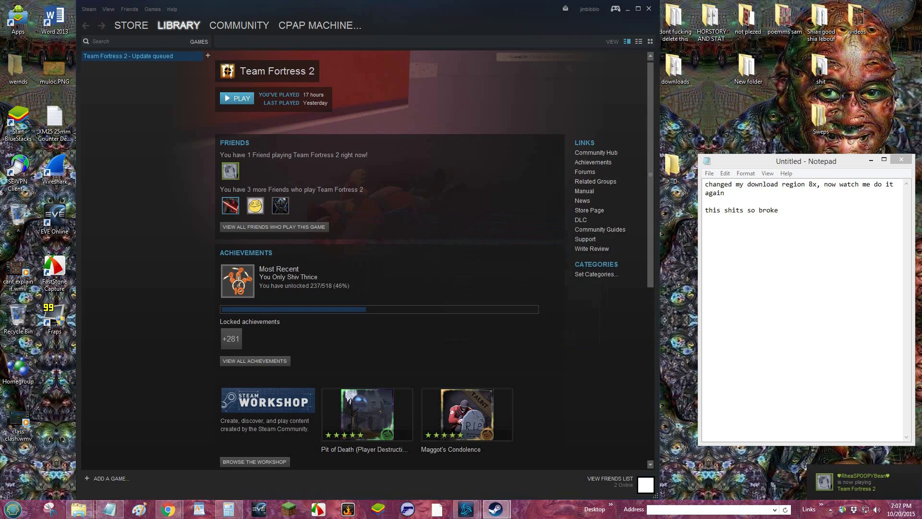
# - Change the Steam download region to US - San Diego and restart Steam to apply it
pyautogui.click(89, 9)
pyautogui.click(92, 79)
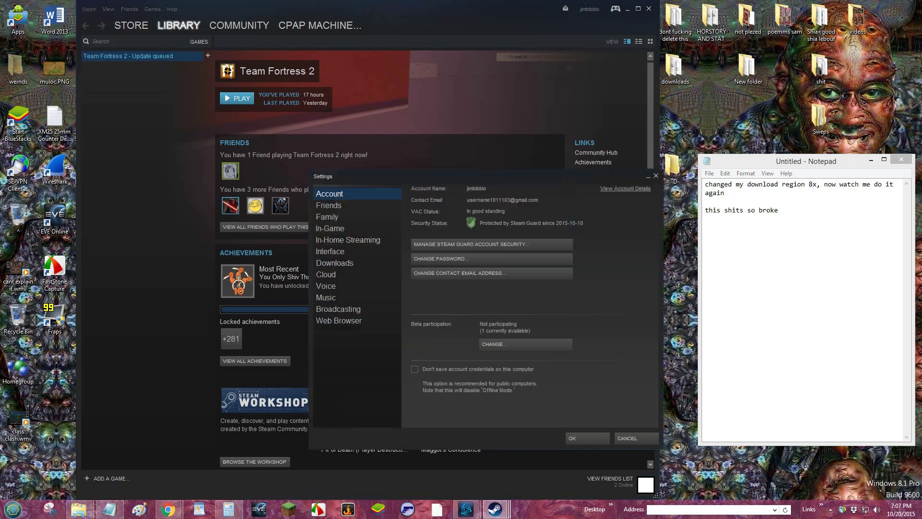
pyautogui.click(335, 263)
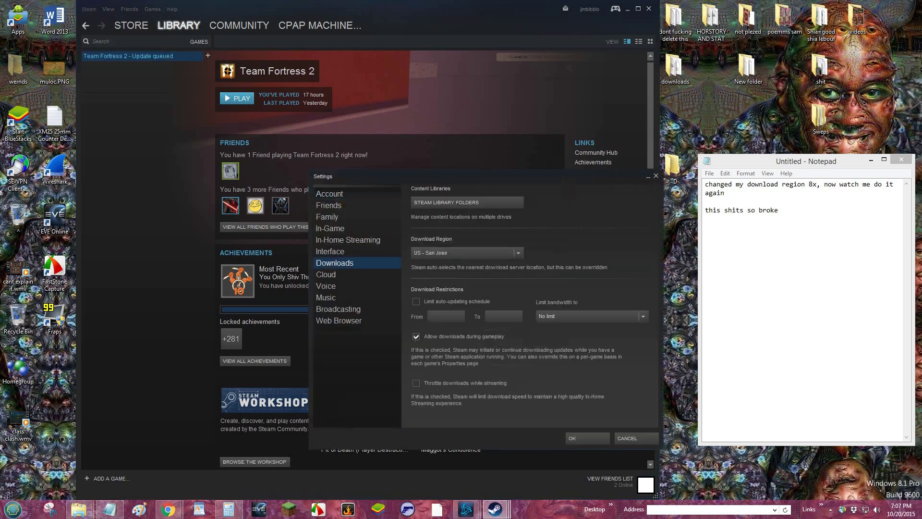
pyautogui.click(467, 252)
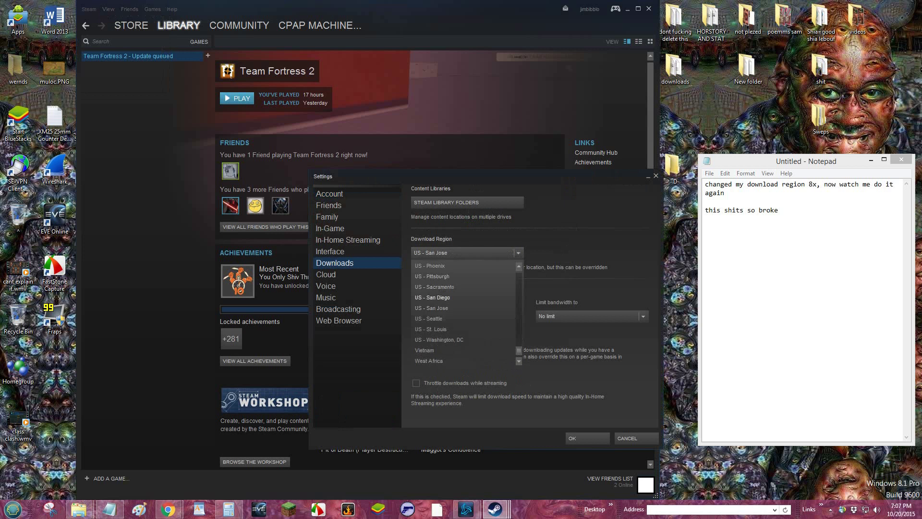
pyautogui.click(433, 298)
pyautogui.click(587, 438)
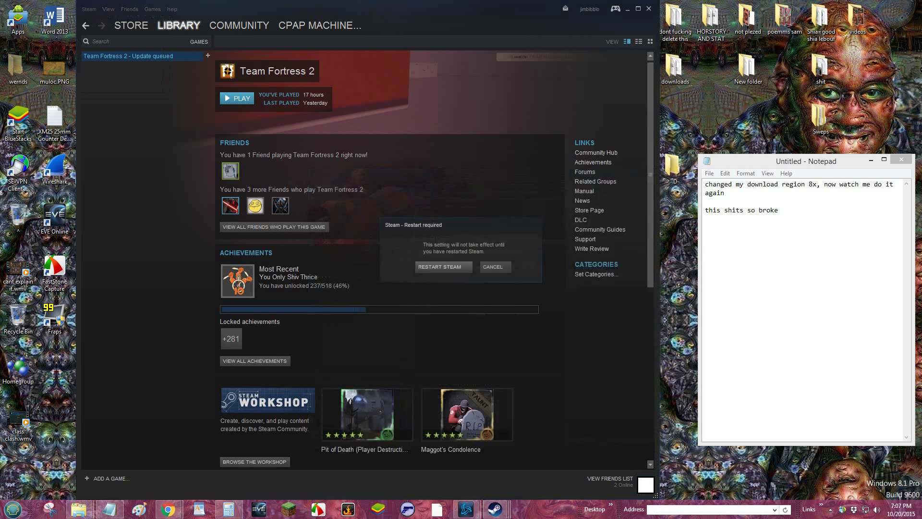
pyautogui.click(444, 267)
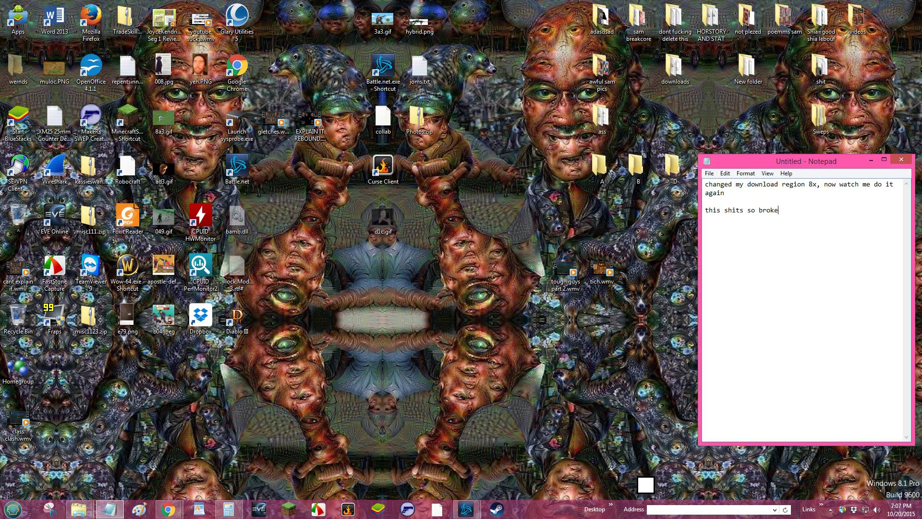
# - Add the line "no tf2 for me" to the Notepad note, with a blank line before and after it
pyautogui.press('Return')
pyautogui.write('no t')
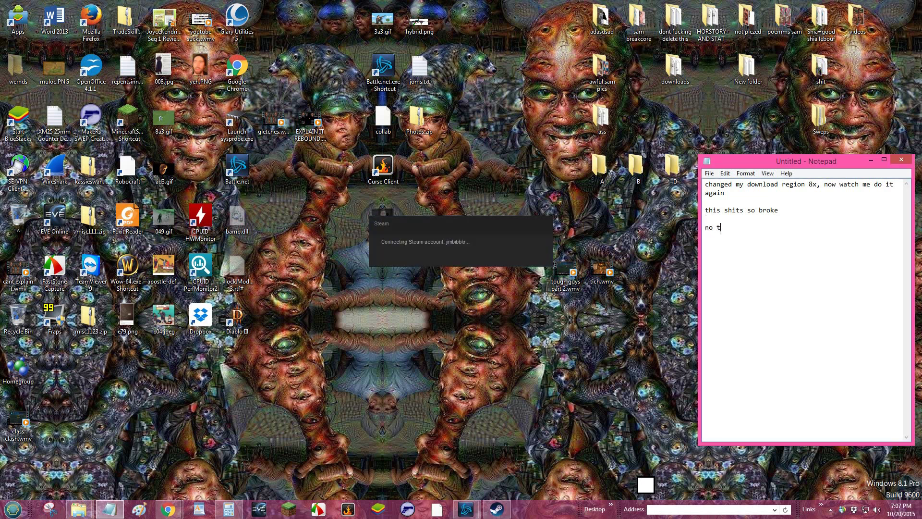
pyautogui.write('f2 for me')
pyautogui.press('Return')
pyautogui.press('Return')
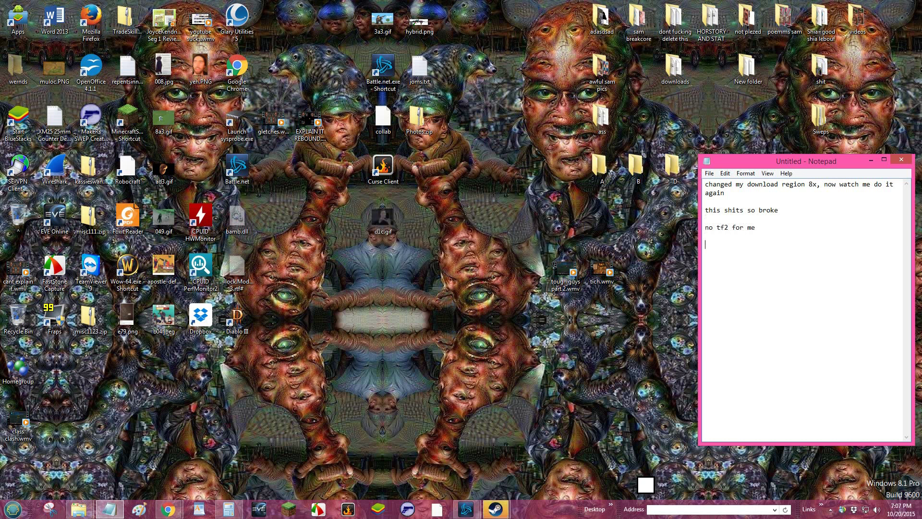
# - Bring up the restarted Steam and add the line "gonna strange gaben" at the end of the Notepad note
pyautogui.click(496, 509)
pyautogui.click(550, 478)
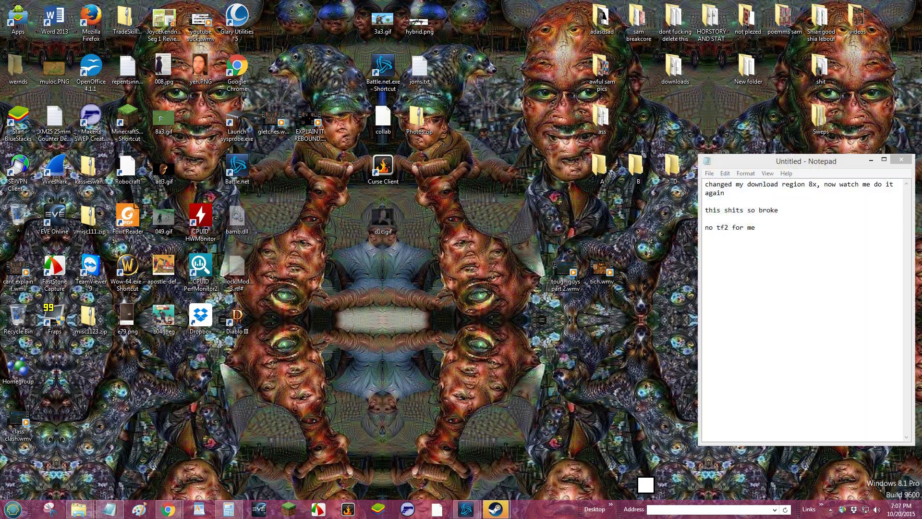
pyautogui.click(705, 244)
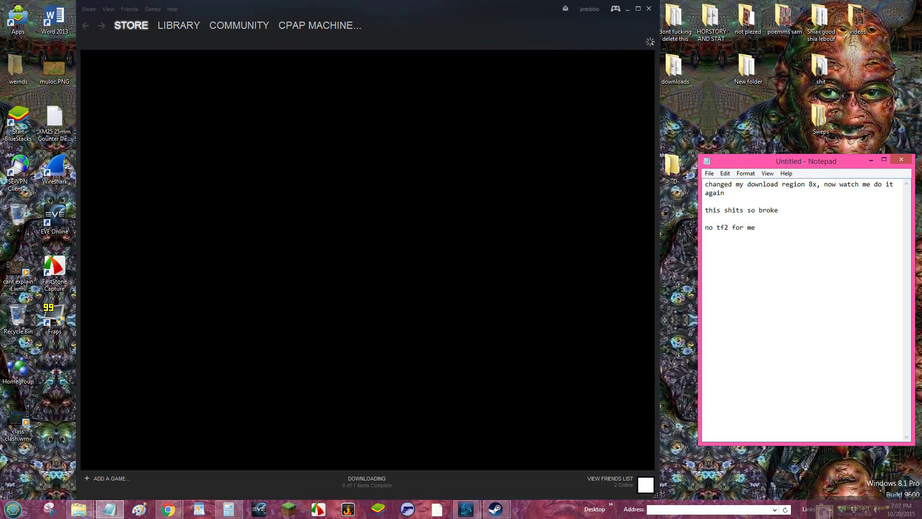
pyautogui.write('gonn')
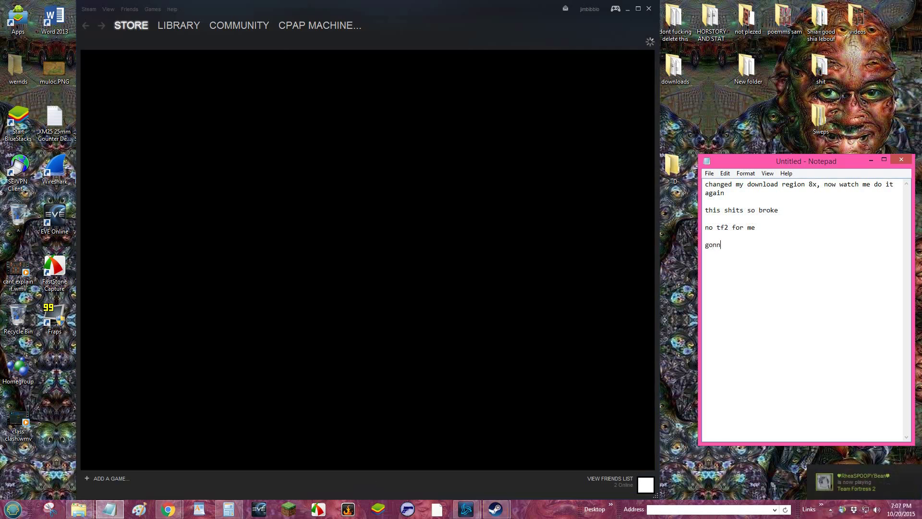
pyautogui.write('a strange gaben')
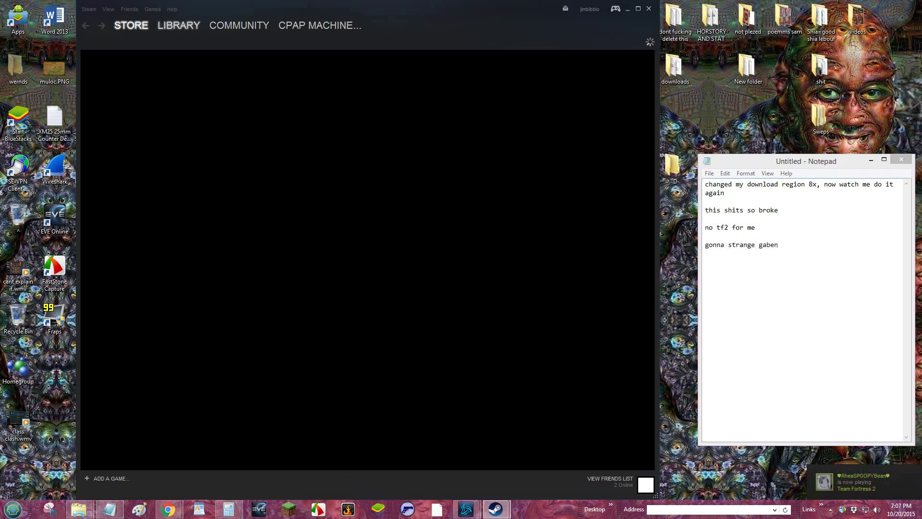
# - Reopen the Steam game library, set the download region to US - Sacramento and restart Steam to apply it
pyautogui.click(172, 38)
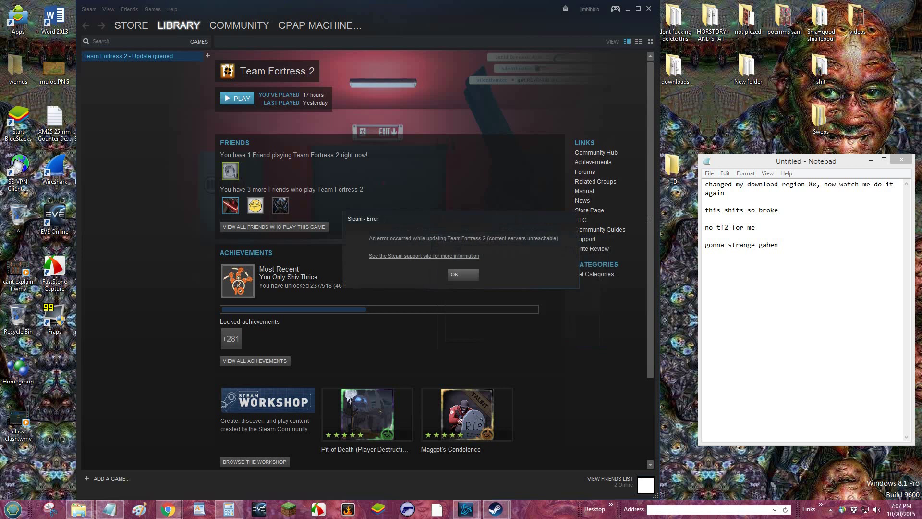
pyautogui.click(89, 9)
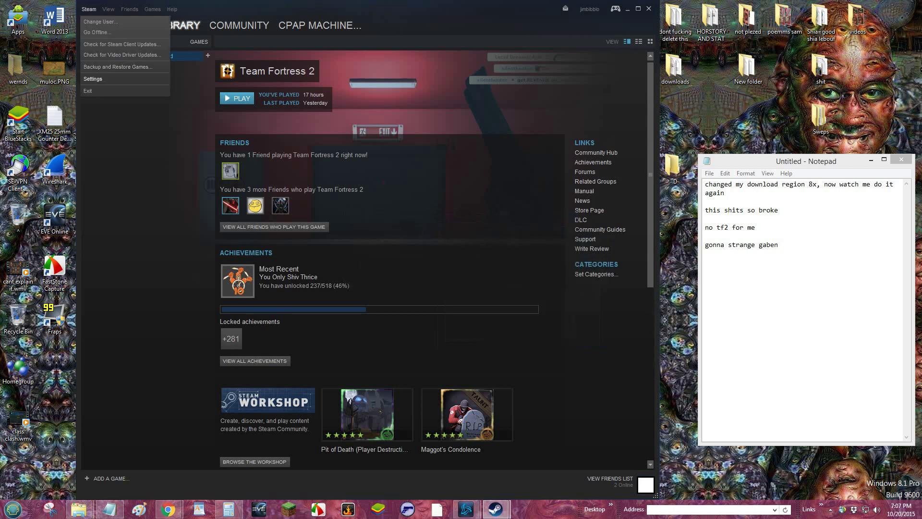
pyautogui.click(98, 67)
pyautogui.click(328, 205)
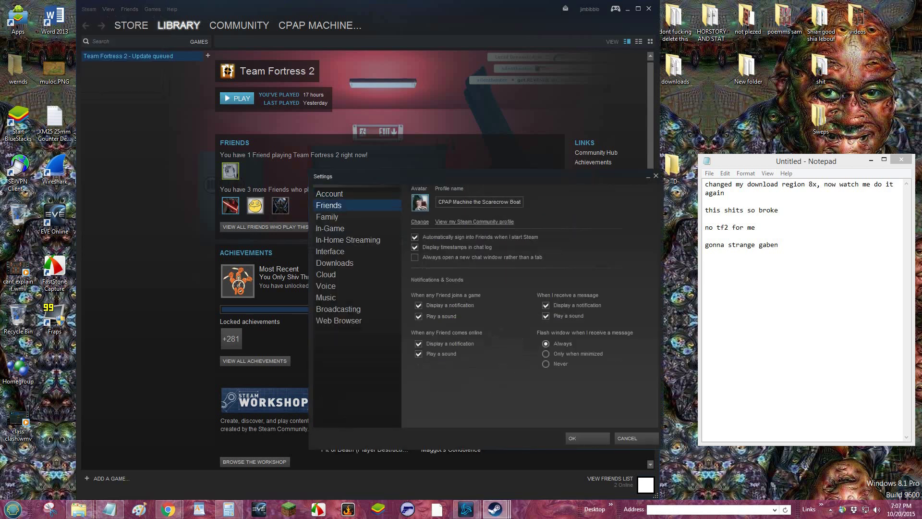
pyautogui.click(330, 251)
pyautogui.click(335, 263)
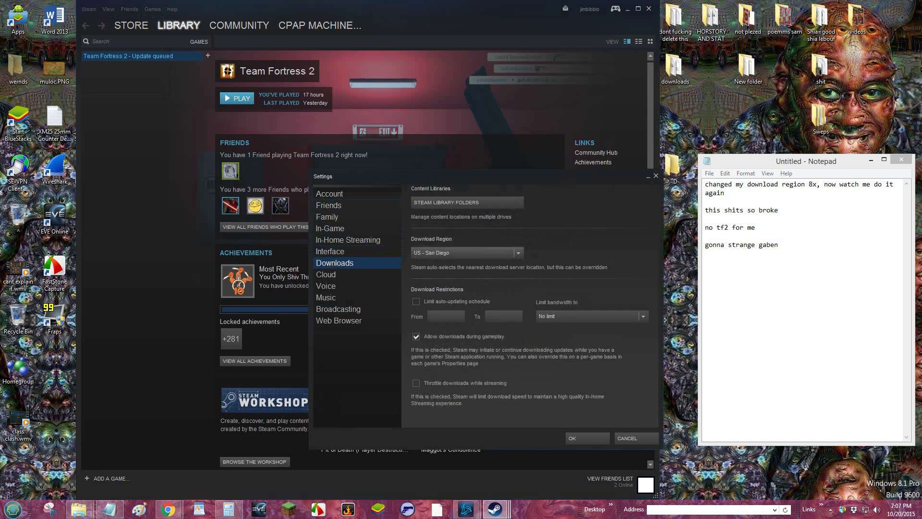
pyautogui.click(466, 253)
pyautogui.click(587, 438)
pyautogui.click(444, 266)
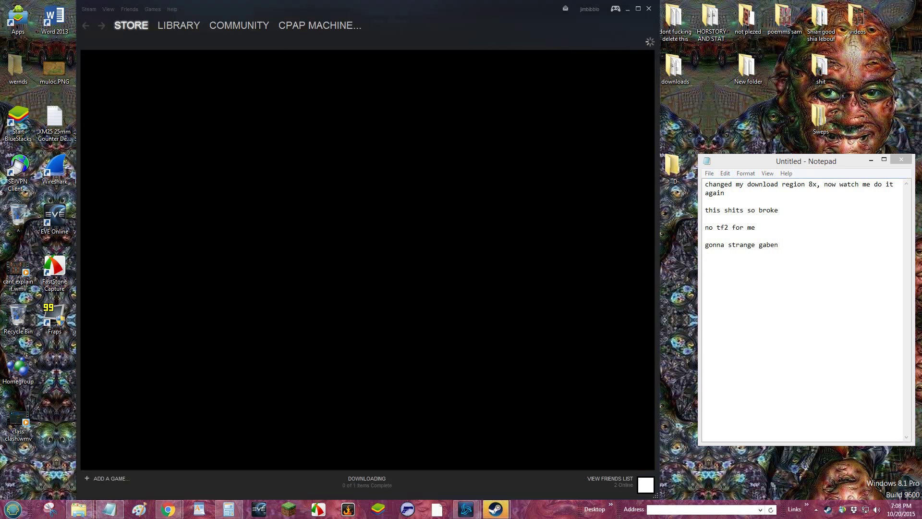
# - Reopen the game library, try to launch Team Fortress 2 and dismiss the update error
pyautogui.click(172, 38)
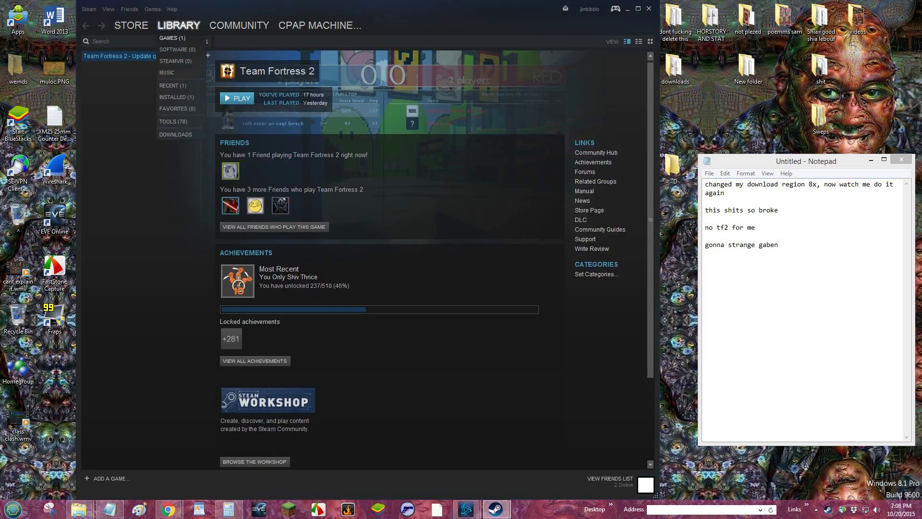
pyautogui.click(236, 98)
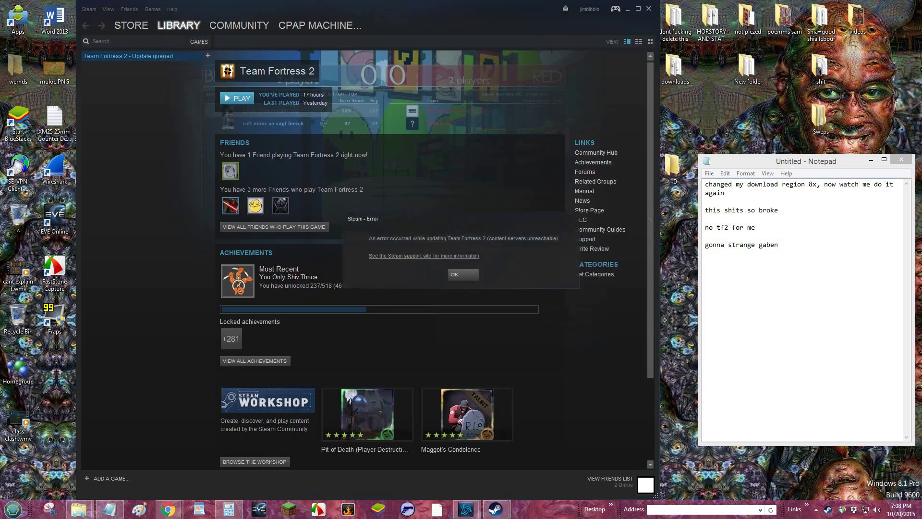
pyautogui.click(463, 274)
# - Change the Steam download region to US - Pittsburgh and restart Steam to apply it
pyautogui.click(89, 10)
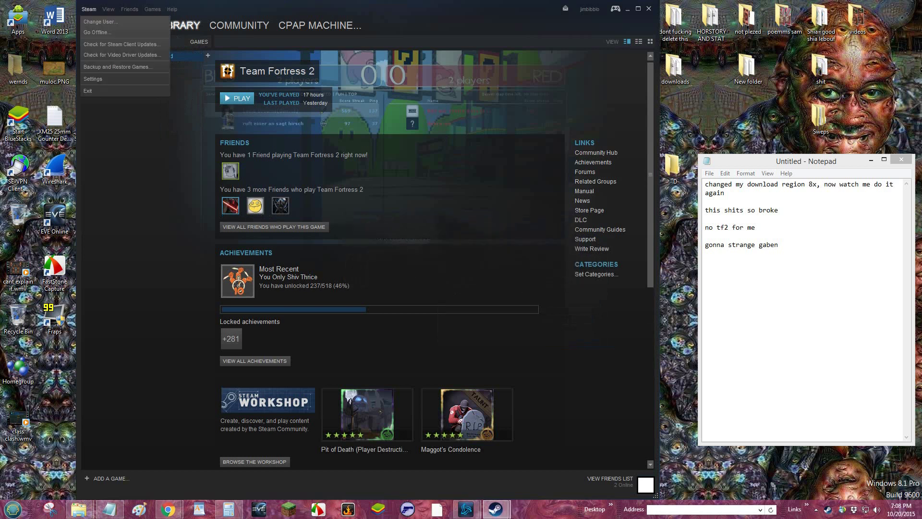
pyautogui.click(93, 78)
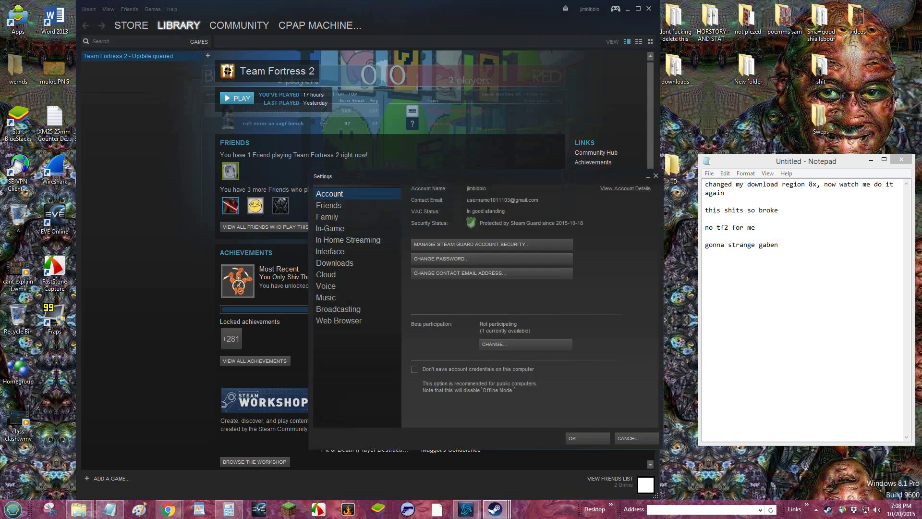
pyautogui.click(335, 263)
pyautogui.click(466, 252)
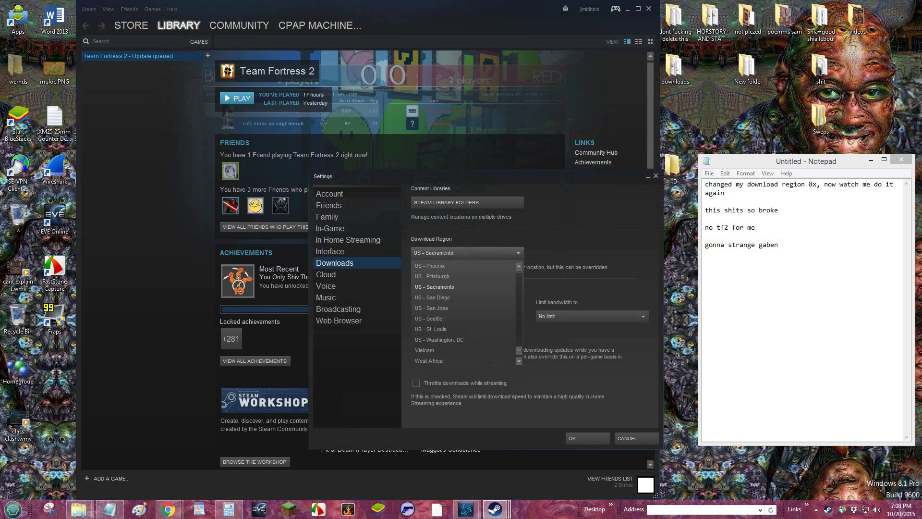
pyautogui.click(432, 276)
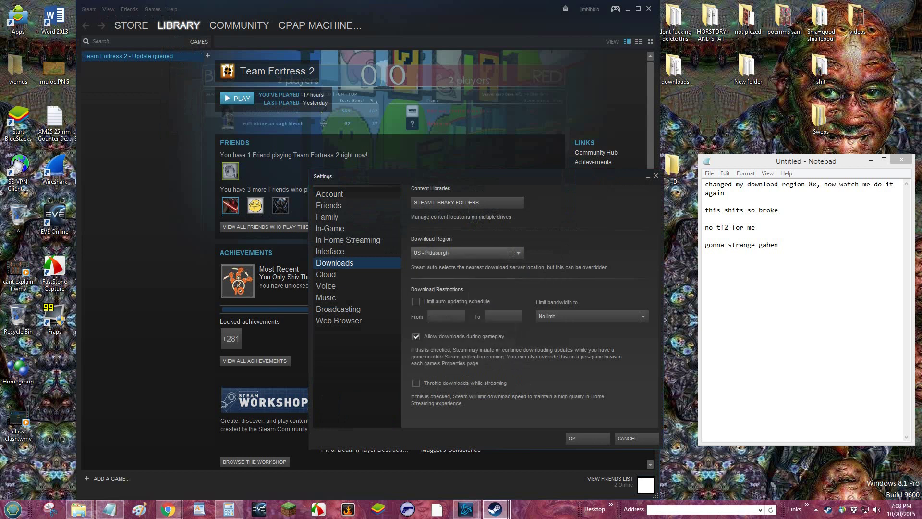
pyautogui.click(587, 438)
pyautogui.click(443, 267)
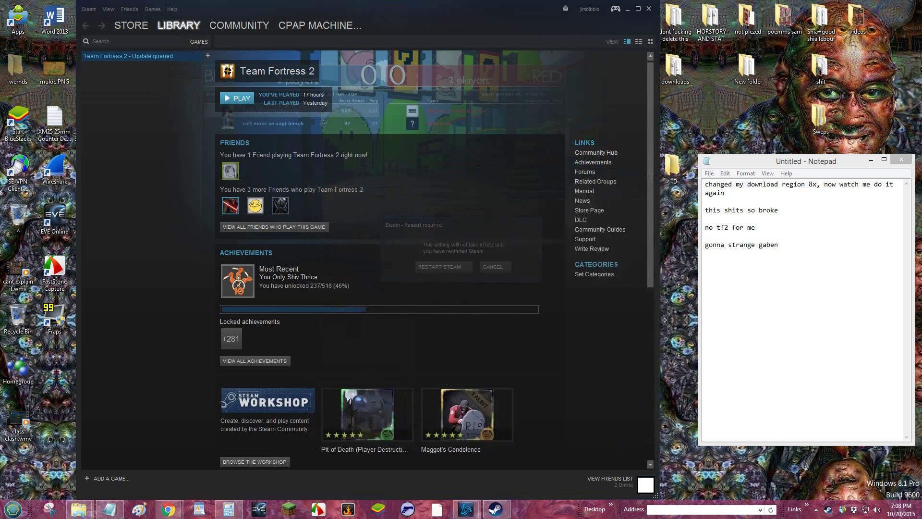
pyautogui.moveTo(433, 284)
pyautogui.mouseDown()
pyautogui.moveTo(403, 307)
pyautogui.moveTo(368, 239)
pyautogui.moveTo(486, 226)
pyautogui.moveTo(465, 331)
pyautogui.moveTo(337, 192)
pyautogui.moveTo(317, 204)
pyautogui.moveTo(436, 407)
pyautogui.moveTo(534, 370)
pyautogui.moveTo(403, 299)
pyautogui.moveTo(397, 337)
pyautogui.moveTo(363, 260)
pyautogui.moveTo(433, 285)
pyautogui.mouseUp()
pyautogui.rightClick(432, 285)
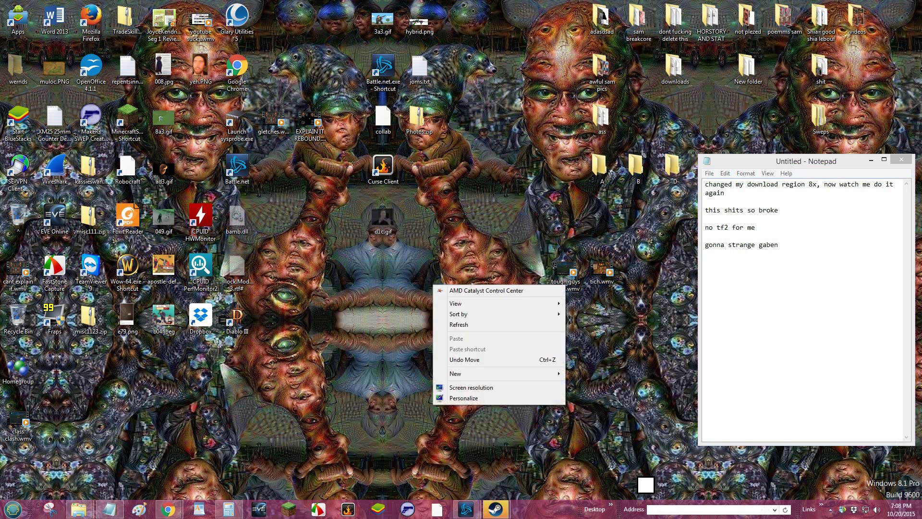
pyautogui.press('Escape')
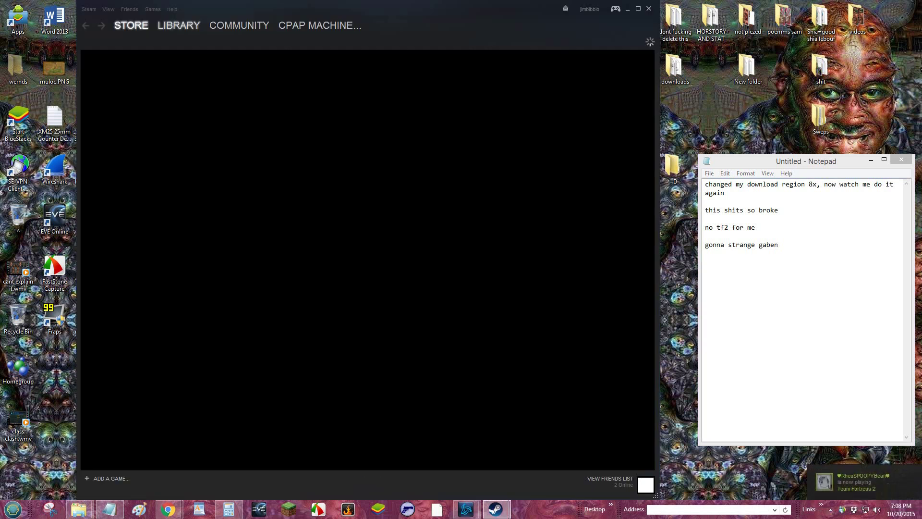
# - Try to launch Team Fortress 2 from the library of the restarted Steam and dismiss the update error
pyautogui.click(167, 39)
pyautogui.click(178, 25)
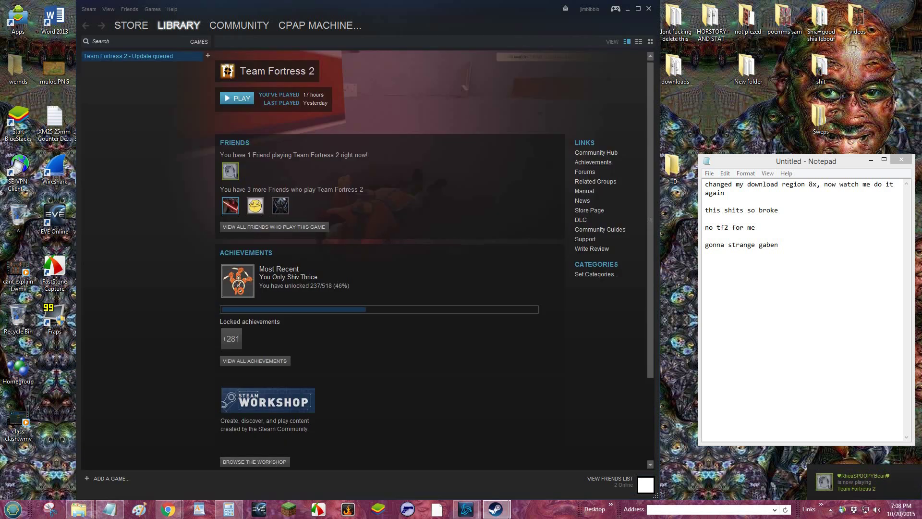
pyautogui.click(237, 98)
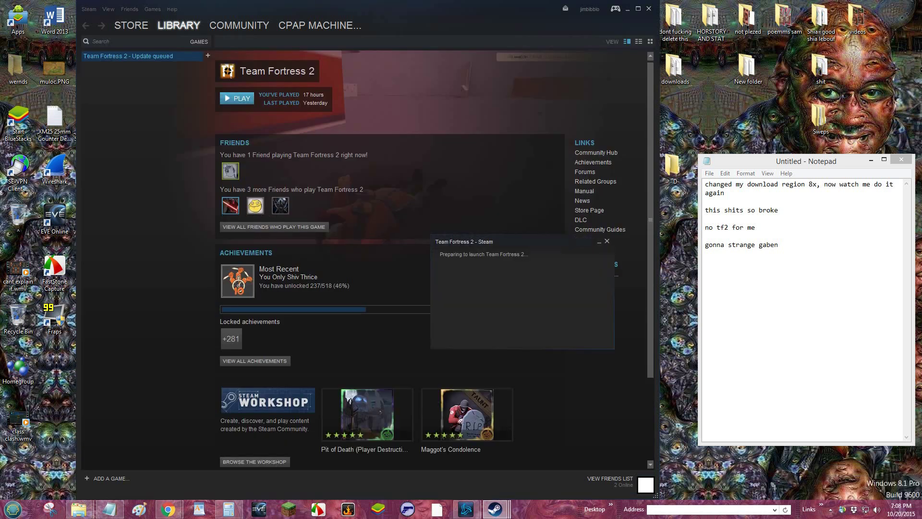
pyautogui.click(462, 274)
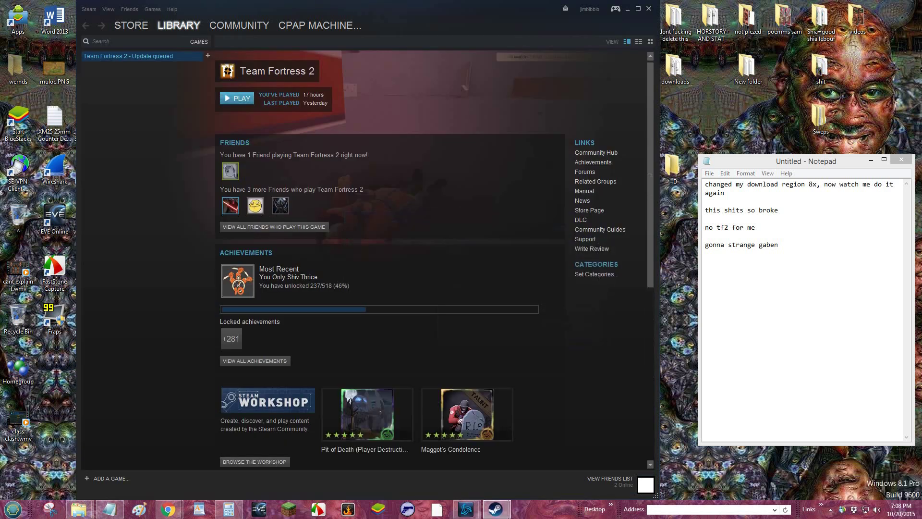
# - Open the Steam settings and choose US - Phoenix as the download region
pyautogui.click(88, 9)
pyautogui.click(93, 78)
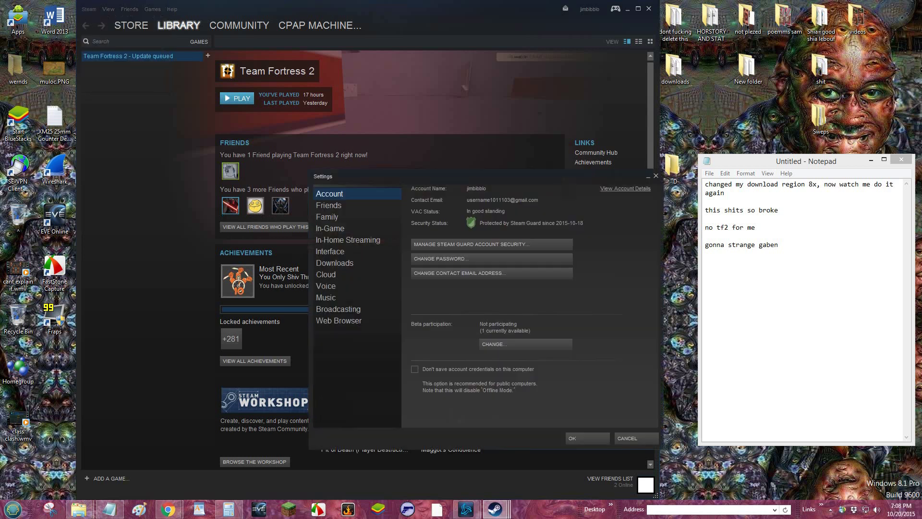
pyautogui.click(327, 216)
pyautogui.click(329, 205)
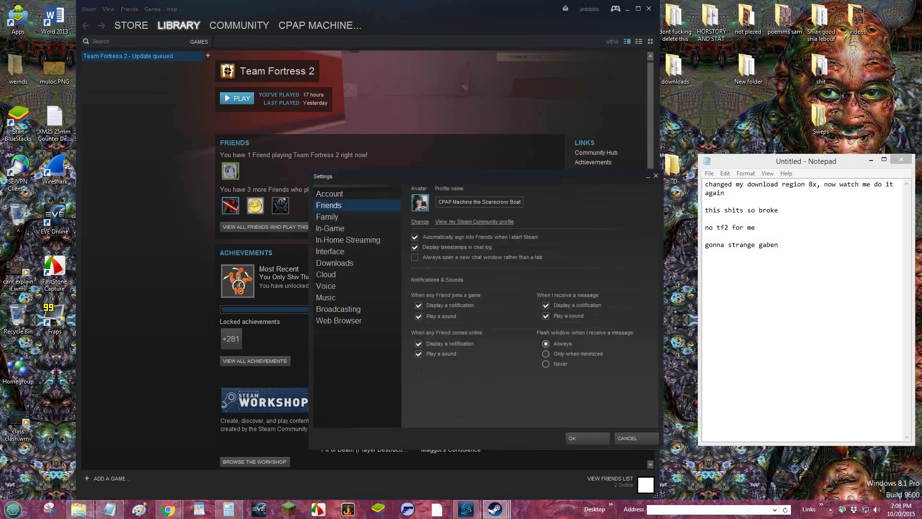
pyautogui.click(348, 240)
pyautogui.click(335, 262)
pyautogui.click(330, 228)
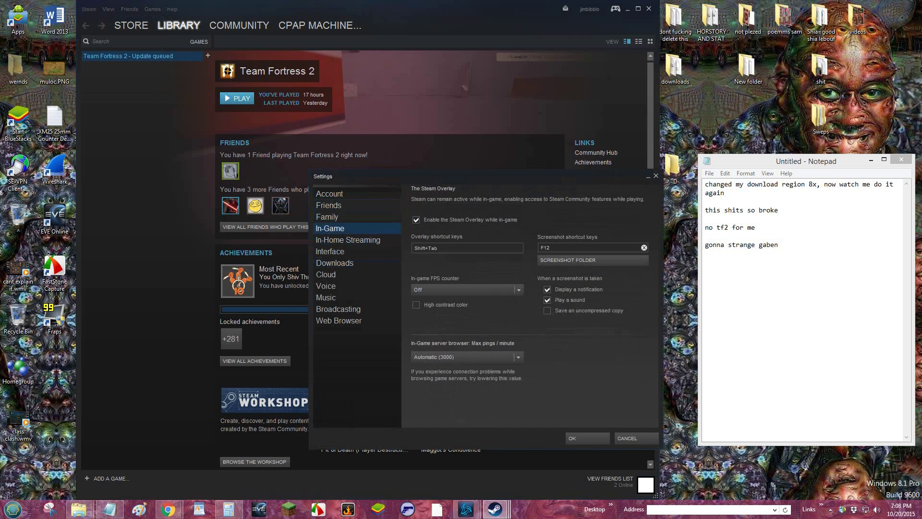
pyautogui.click(326, 286)
pyautogui.click(334, 263)
pyautogui.click(467, 253)
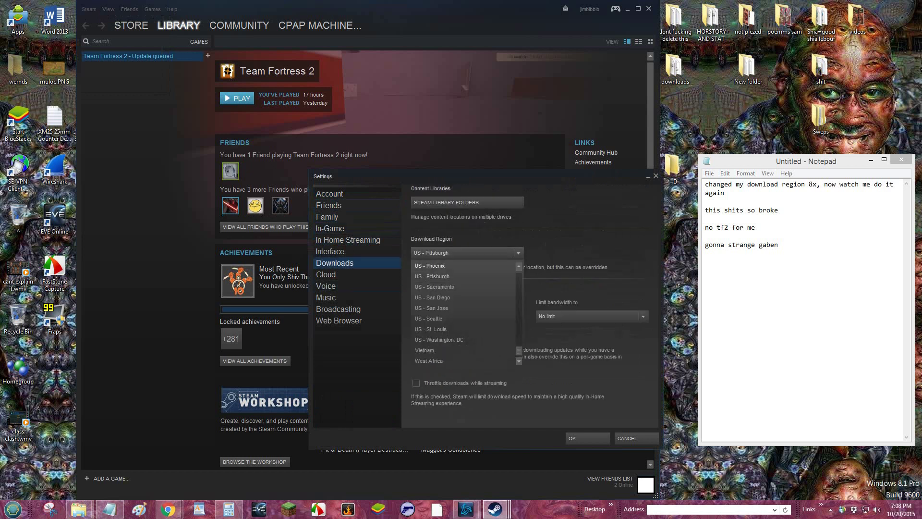
pyautogui.click(430, 265)
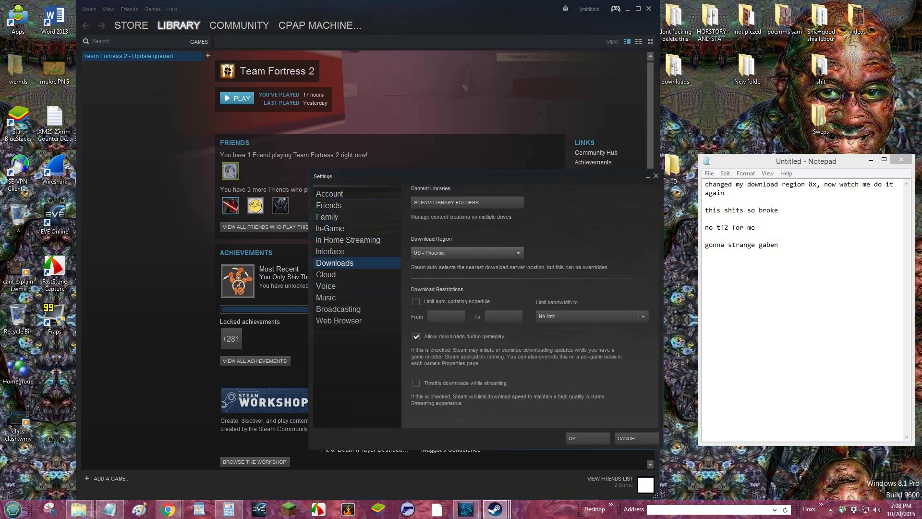
# - Add the line "alrdy set to phoenix" to the Notepad notes, then confirm the Steam settings and restart Steam
pyautogui.click(778, 244)
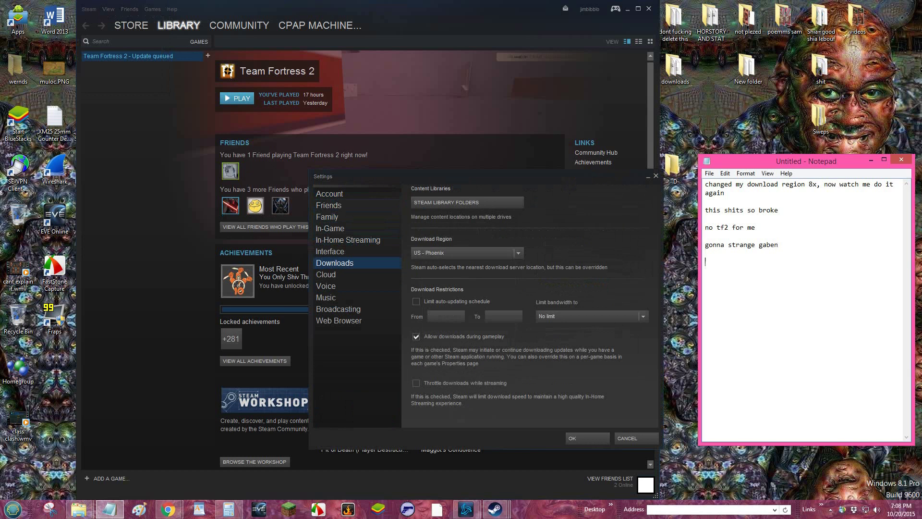
pyautogui.write('alrdy set to phoenix')
pyautogui.click(587, 438)
pyautogui.click(444, 266)
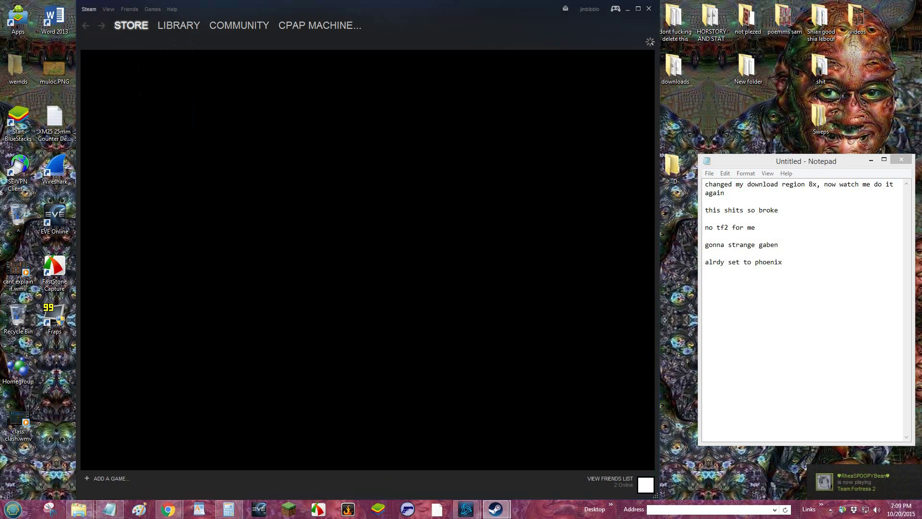
# - Open the game library of the restarted Steam, try to launch Team Fortress 2 and dismiss the update error
pyautogui.click(88, 9)
pyautogui.click(172, 38)
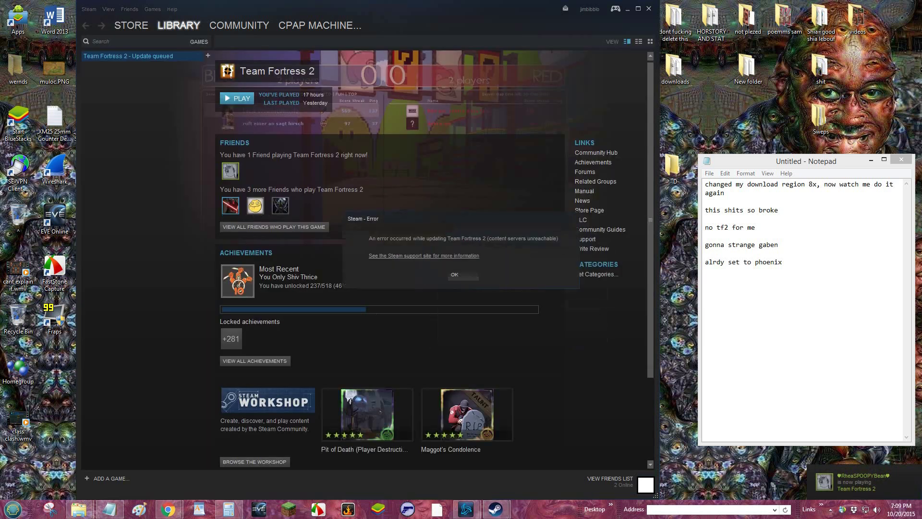
pyautogui.click(463, 274)
# - Change the Steam download region to US - Philadelphia and restart Steam to apply it
pyautogui.click(89, 9)
pyautogui.click(93, 79)
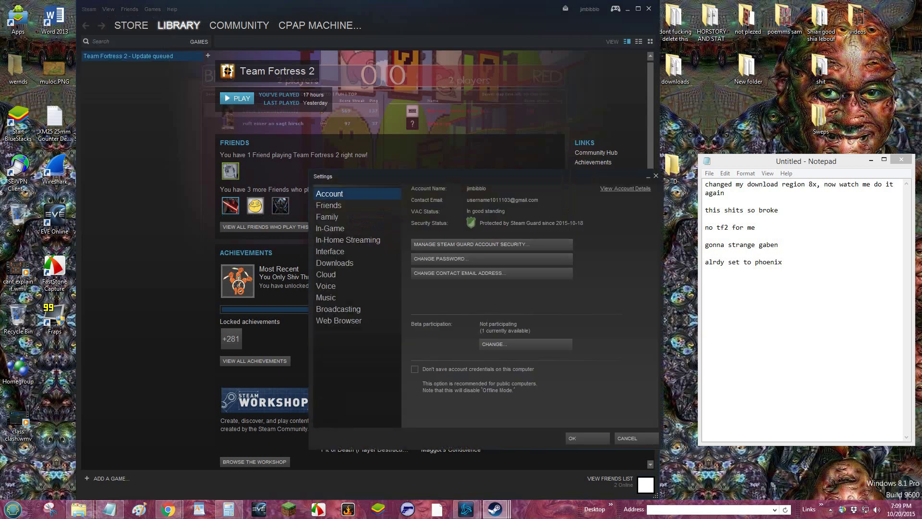
pyautogui.click(335, 263)
pyautogui.click(466, 252)
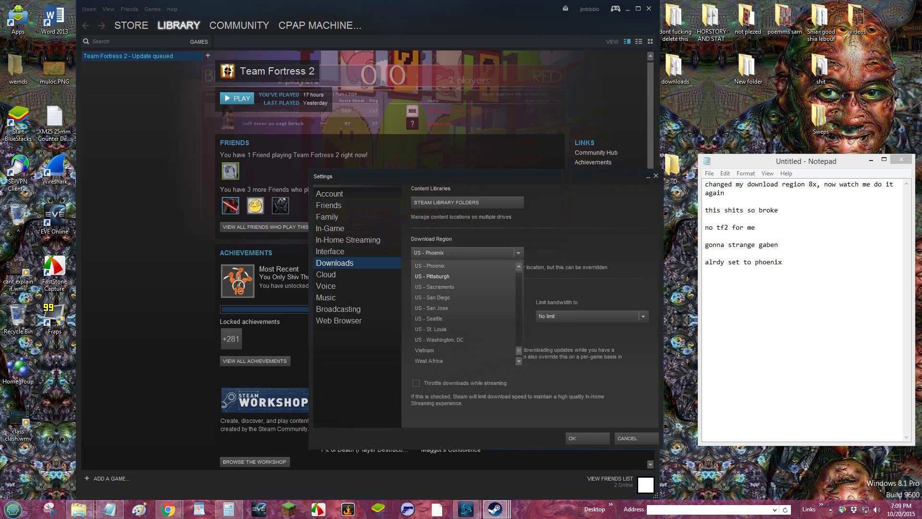
pyautogui.scroll(3, 464, 312)
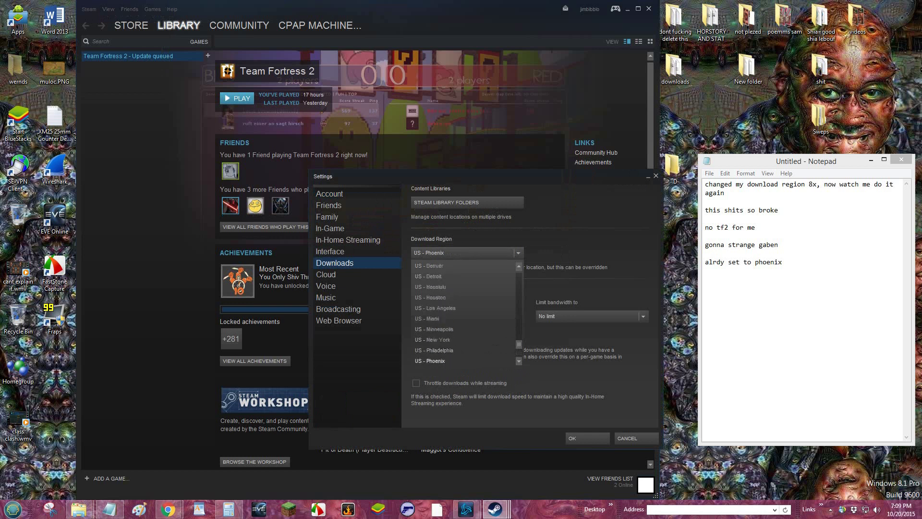
pyautogui.click(434, 350)
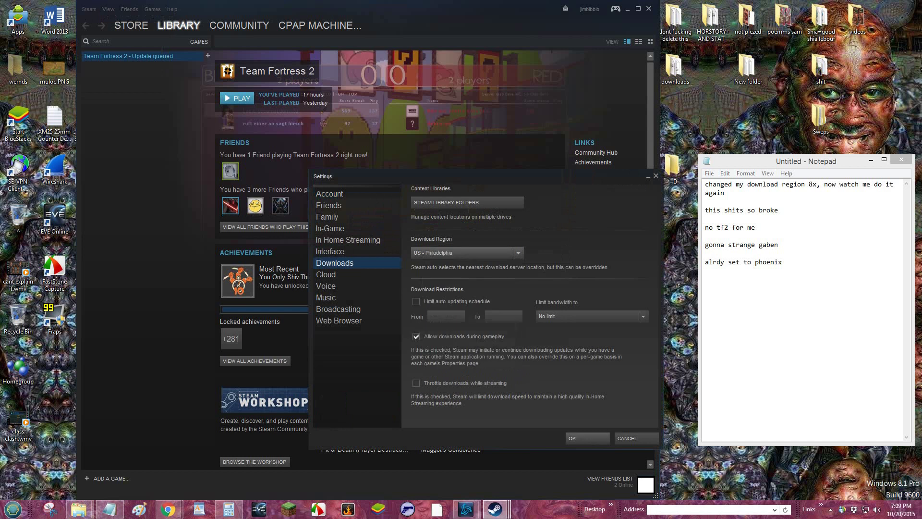
pyautogui.click(587, 439)
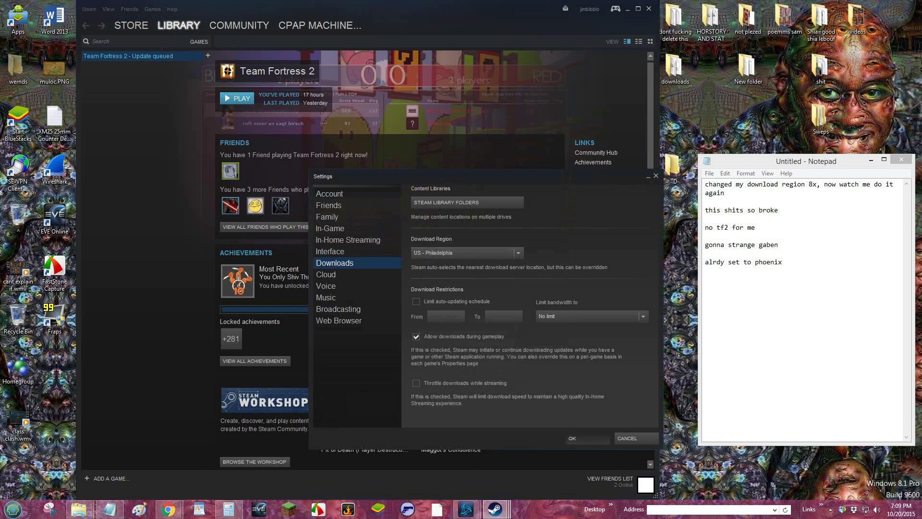
pyautogui.click(443, 267)
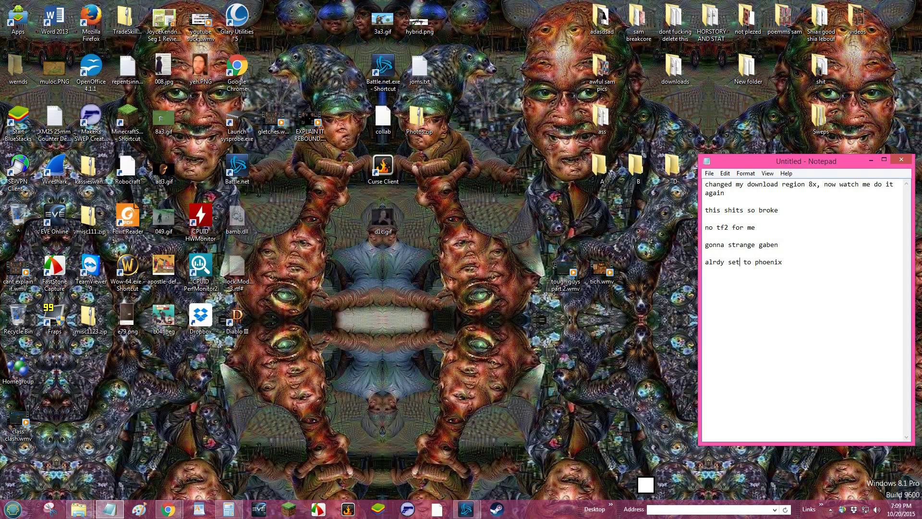
# - Add the line "west philidelphia born and raised" below the existing Notepad text
pyautogui.press('Return')
pyautogui.write('west philidelp')
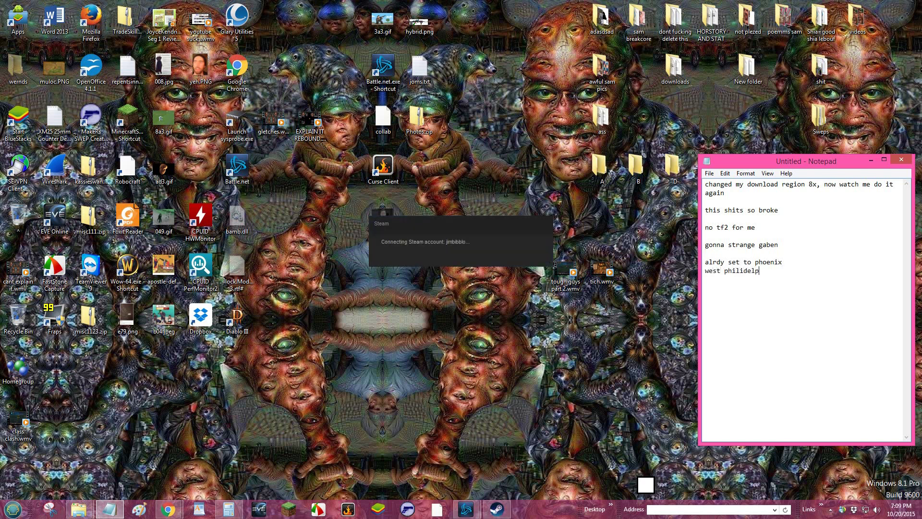
pyautogui.write('hia born and raised')
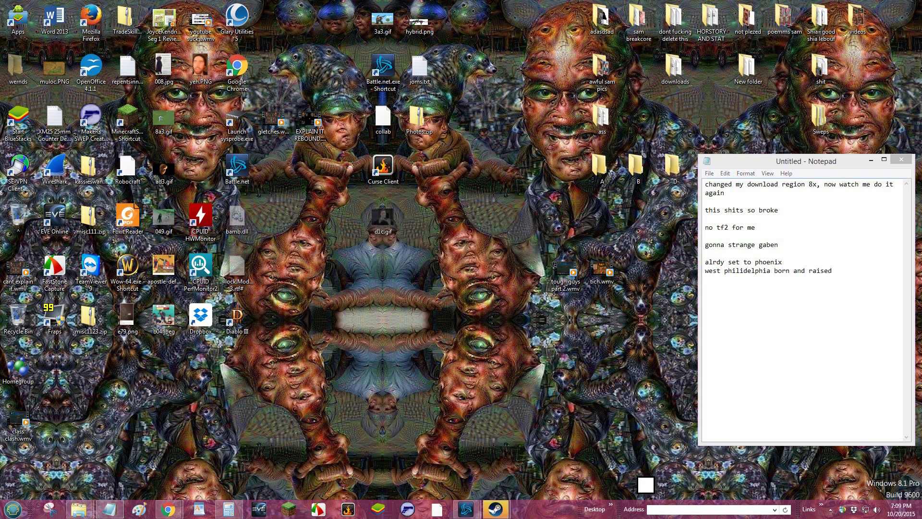
# - Bring up the restarted Steam window, open the game library and try to launch Team Fortress 2
pyautogui.click(496, 509)
pyautogui.click(549, 478)
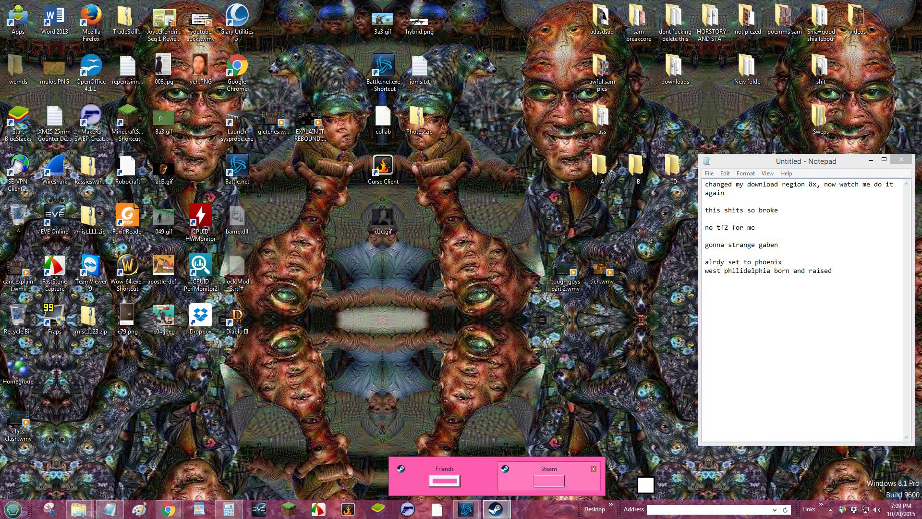
pyautogui.click(178, 25)
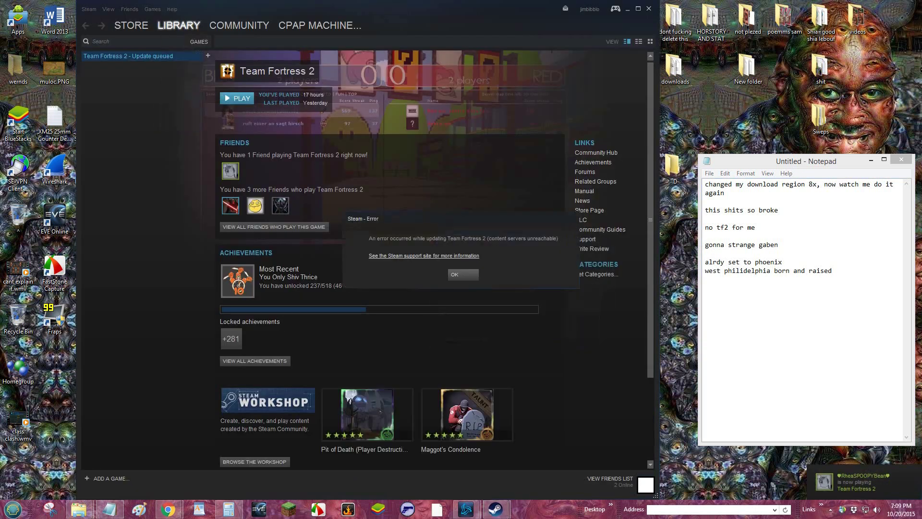
# - Add the line "on the playground is where I spent most of my days" at the end of the Notepad notes
pyautogui.click(832, 270)
pyautogui.press('Return')
pyautogui.write('o')
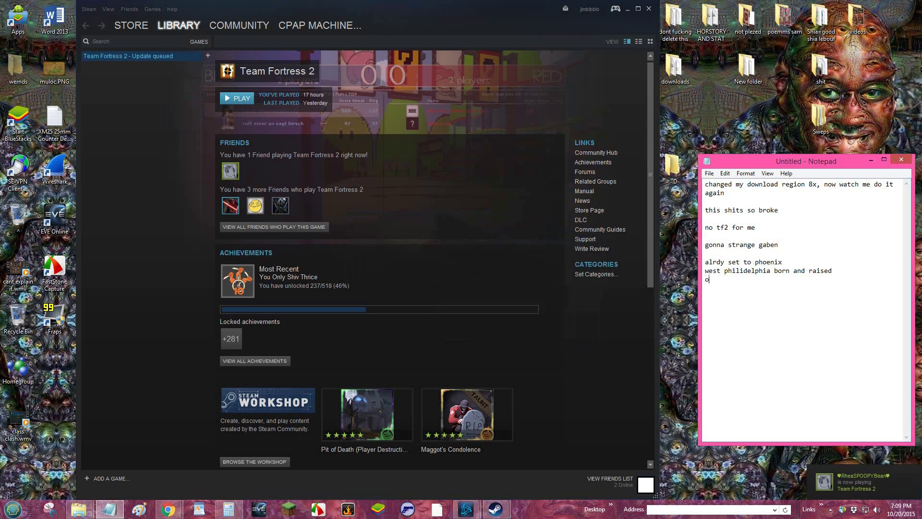
pyautogui.write('n the playg')
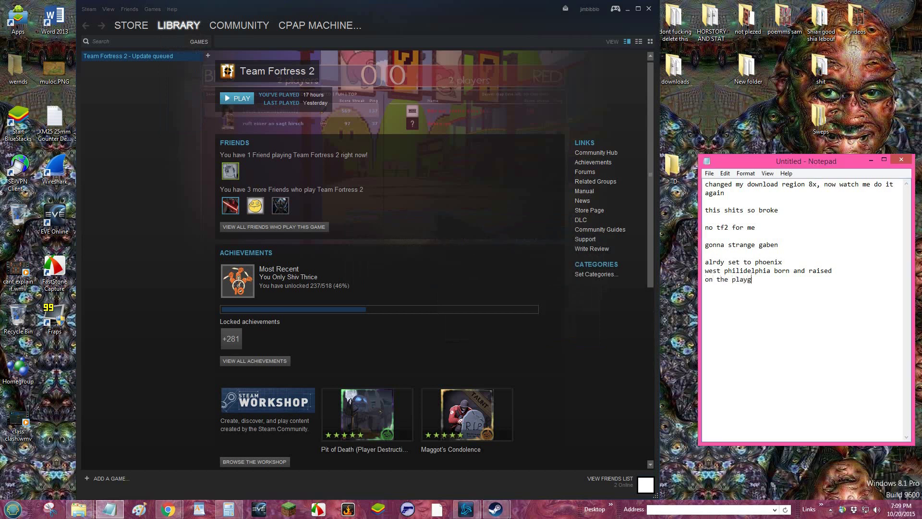
pyautogui.write('round is where I spent most of my days')
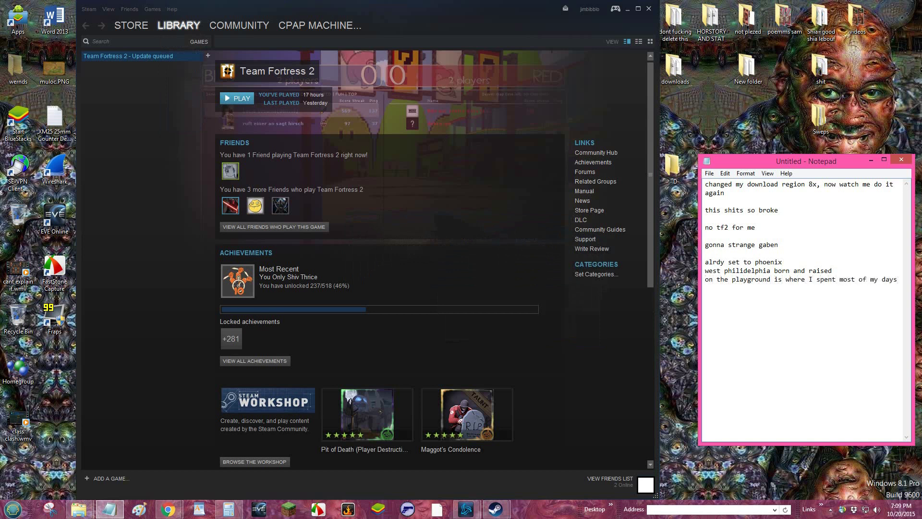
# - Change the Steam download region to US - New York and restart Steam to apply it
pyautogui.click(89, 9)
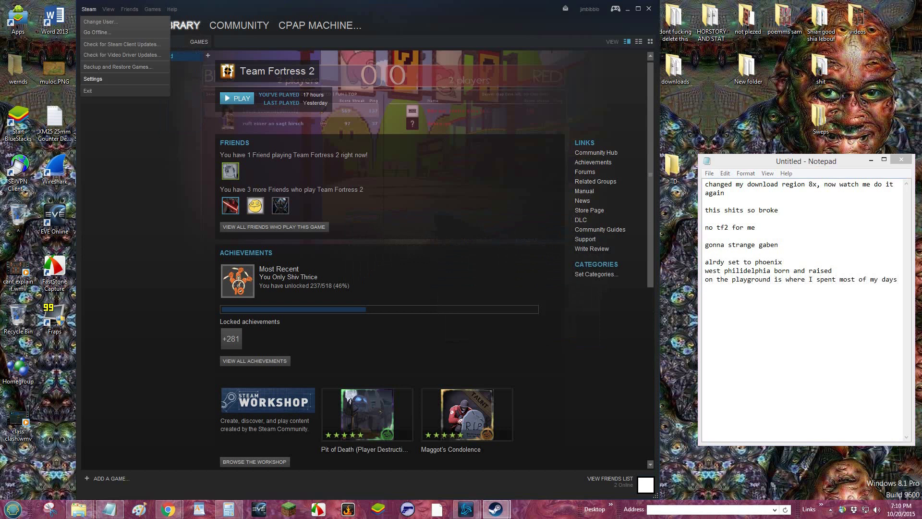
pyautogui.click(92, 77)
pyautogui.click(347, 240)
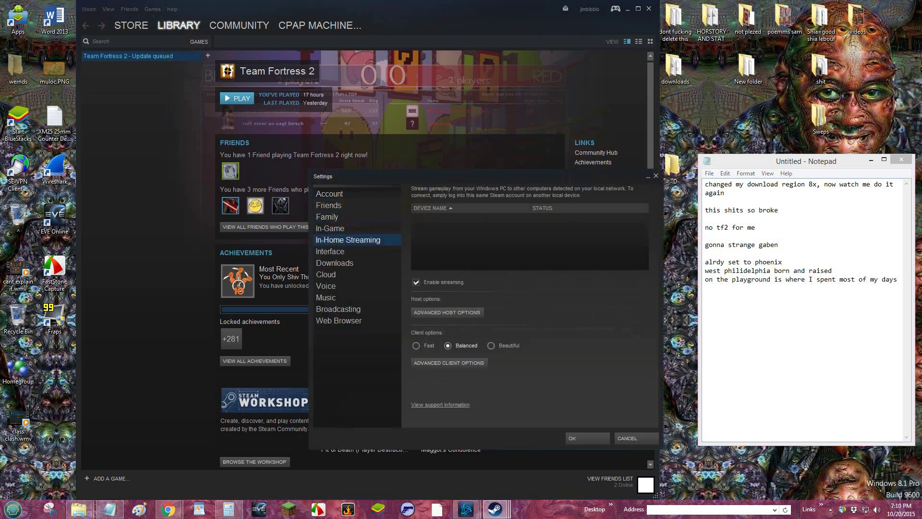
pyautogui.click(335, 262)
pyautogui.click(467, 253)
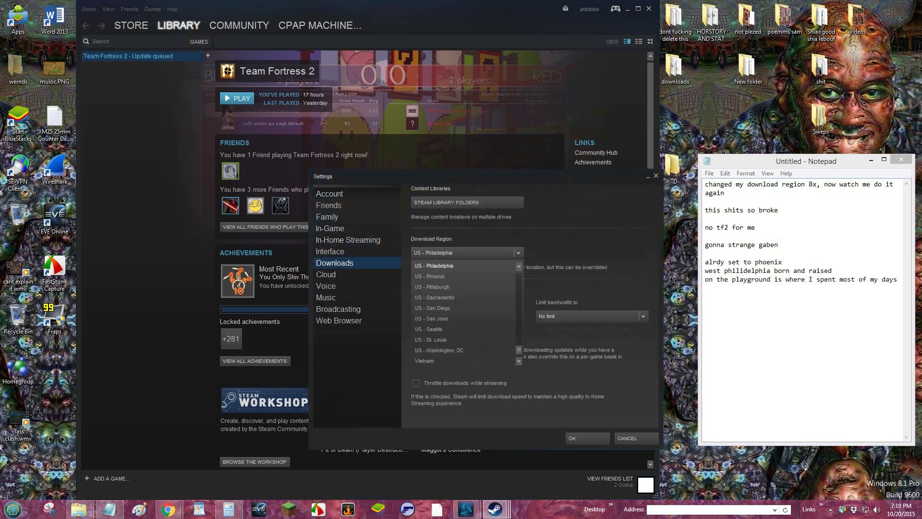
pyautogui.scroll(4, 463, 313)
pyautogui.scroll(4, 462, 319)
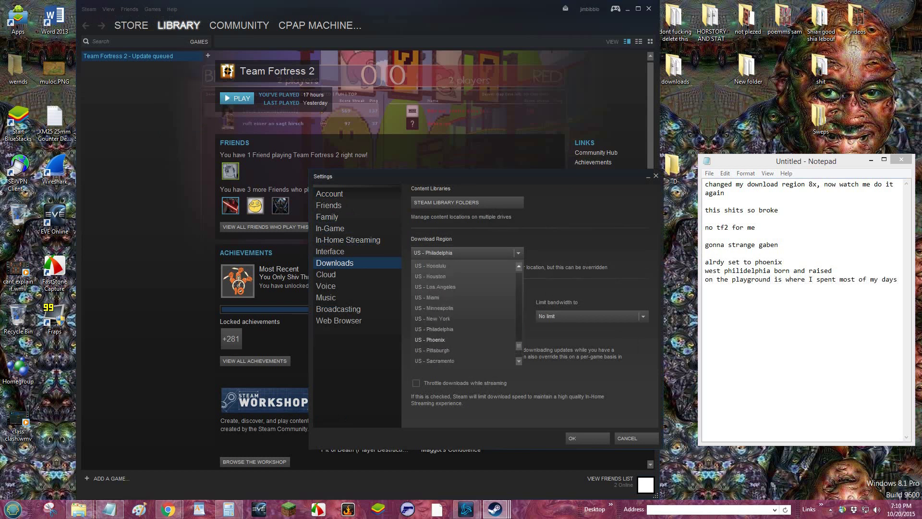
pyautogui.click(462, 340)
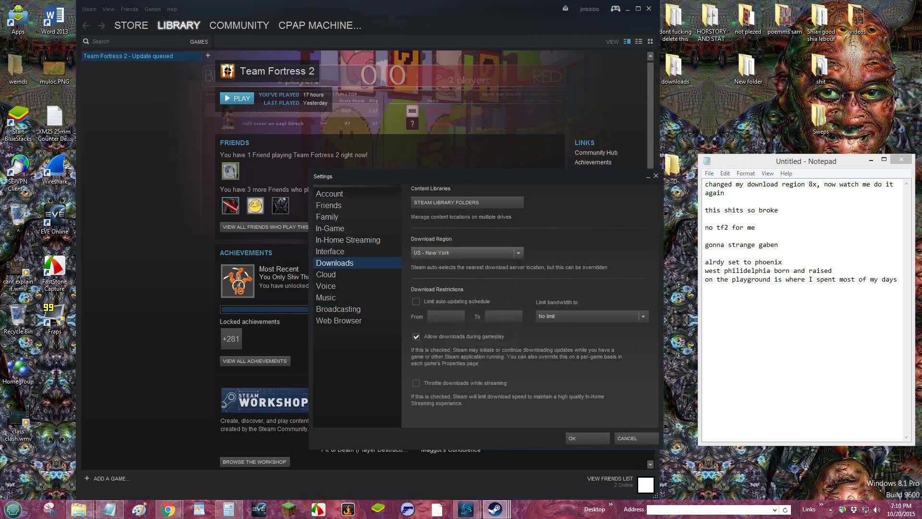
pyautogui.click(587, 438)
pyautogui.click(444, 267)
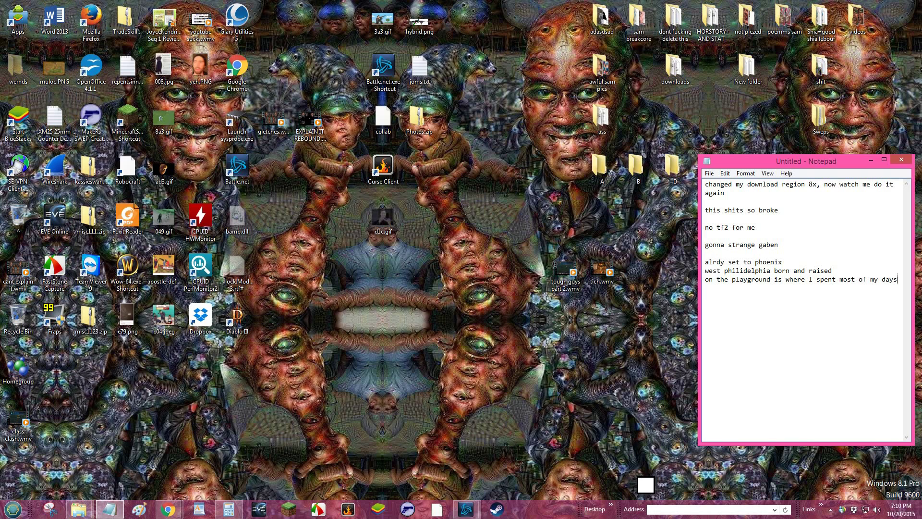
pyautogui.rightClick(464, 321)
pyautogui.moveTo(466, 311); pyautogui.dragTo(438, 321)
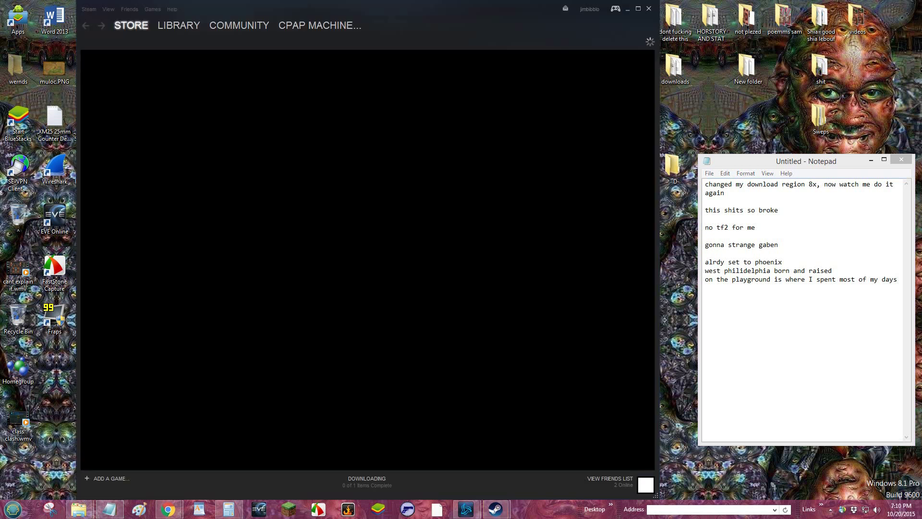
# - Try to launch Team Fortress 2 from the library of the restarted Steam and dismiss the update error
pyautogui.moveTo(179, 26)
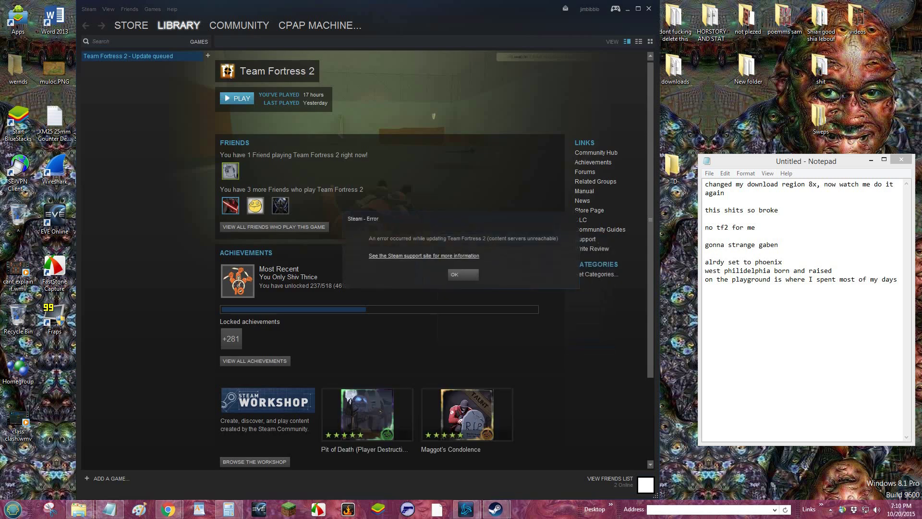
pyautogui.click(463, 274)
# - Change the Steam download region to US - Minneapolis and restart Steam to apply it
pyautogui.click(89, 9)
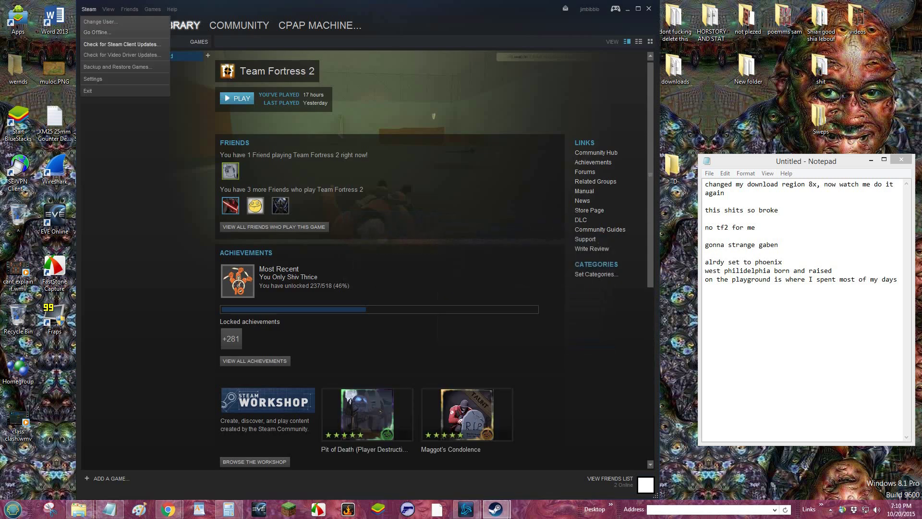
pyautogui.click(93, 79)
pyautogui.click(335, 263)
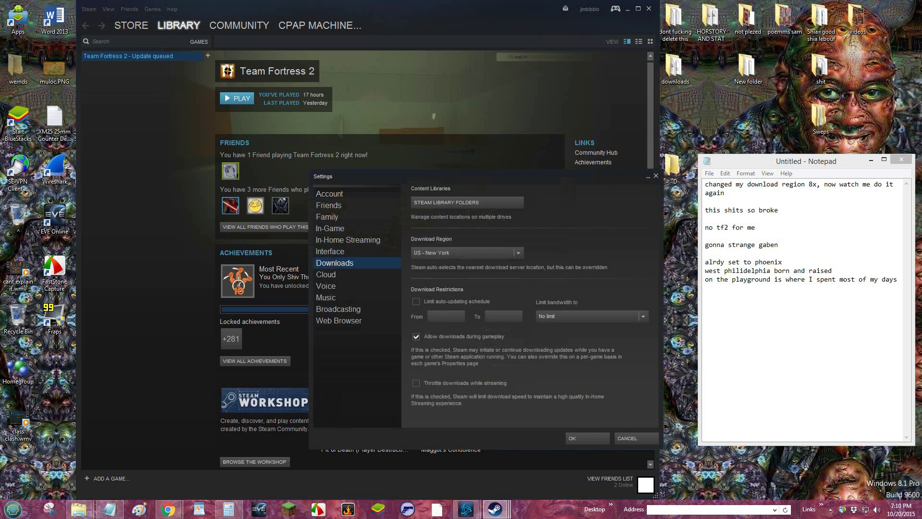
pyautogui.click(467, 252)
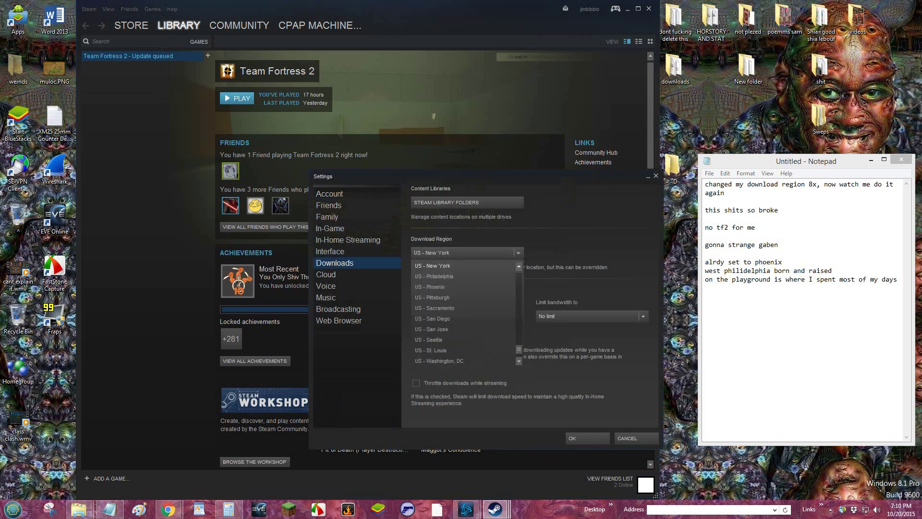
pyautogui.scroll(3, 434, 340)
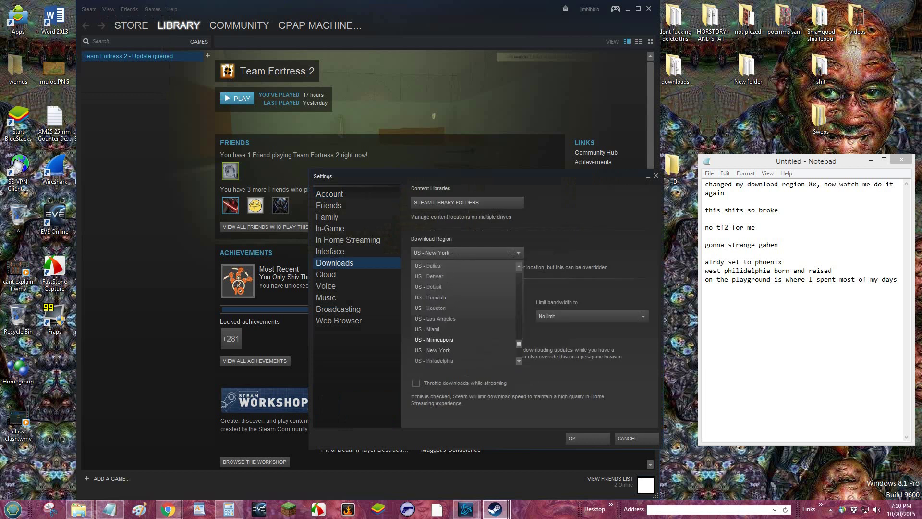
pyautogui.click(434, 340)
pyautogui.click(587, 438)
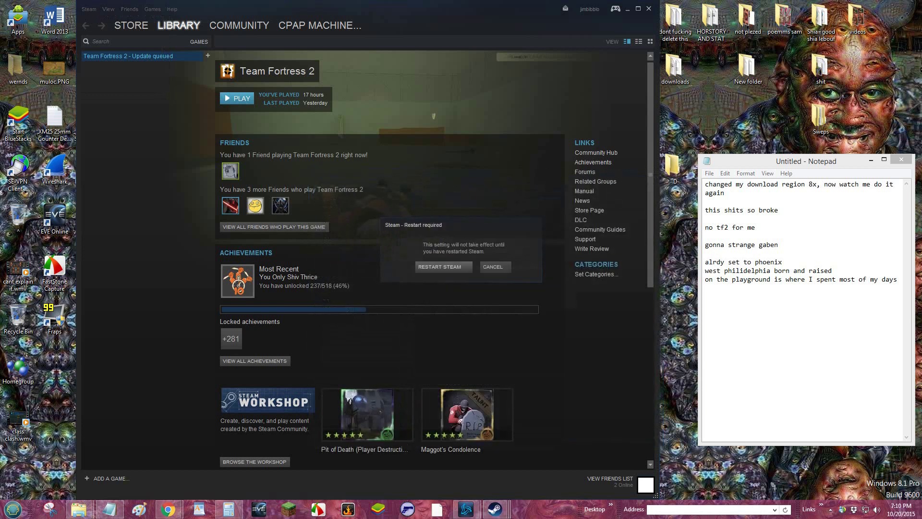
pyautogui.click(444, 267)
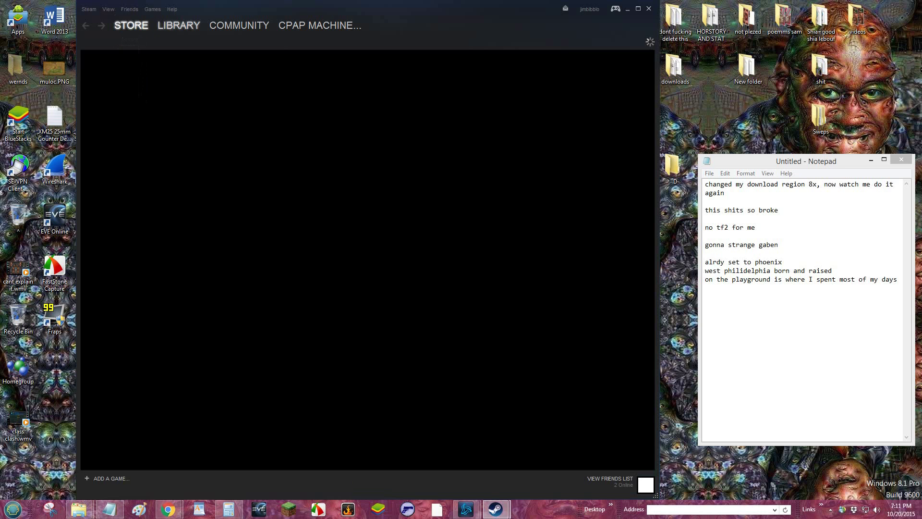
# - Try to launch Team Fortress 2 from the library of the restarted Steam and dismiss the update error
pyautogui.click(179, 25)
pyautogui.click(237, 98)
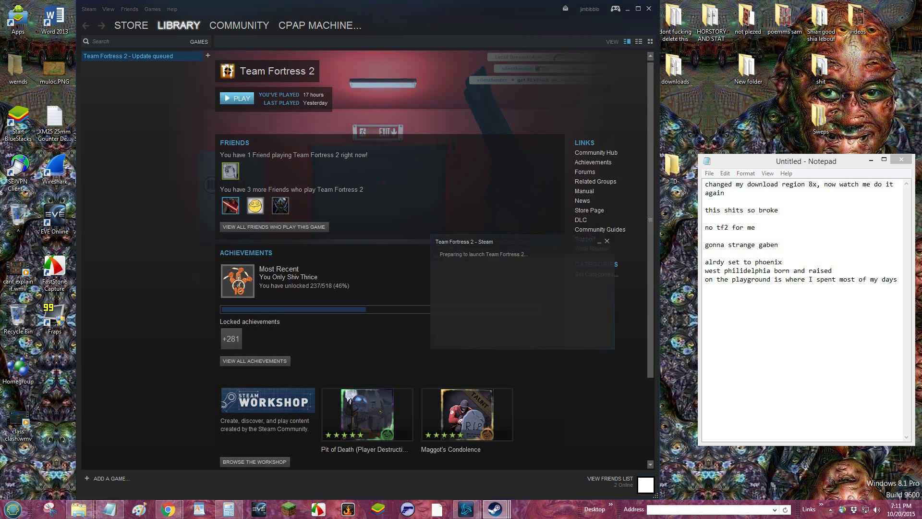
pyautogui.click(459, 274)
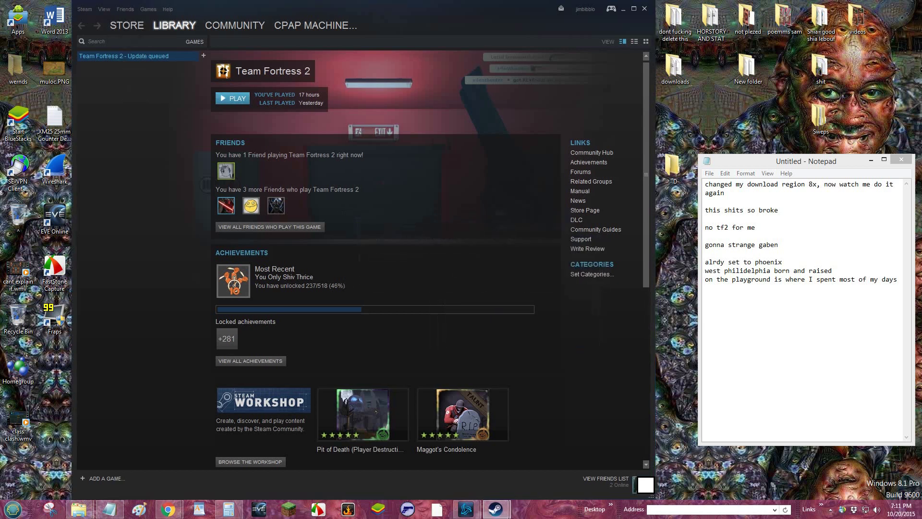
# - Change the Steam download region to Argentina and restart Steam to apply it
pyautogui.click(89, 9)
pyautogui.click(96, 67)
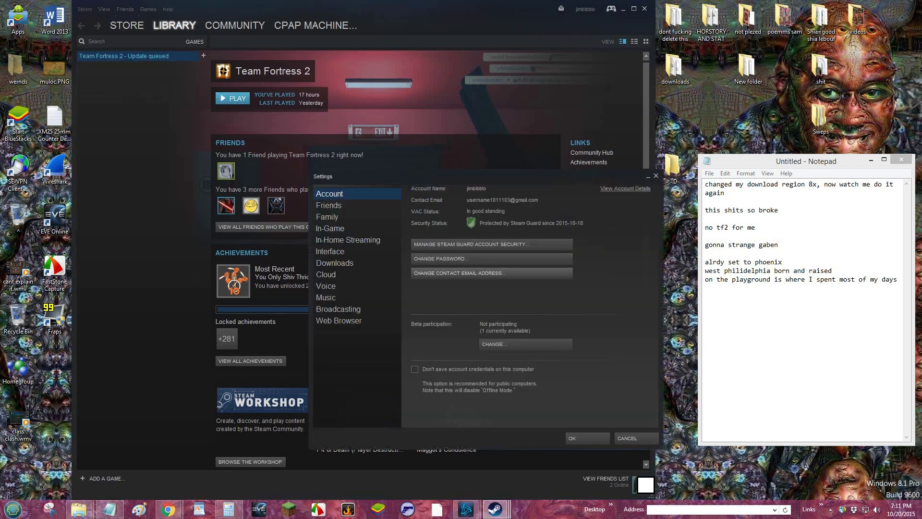
pyautogui.click(335, 263)
pyautogui.click(466, 253)
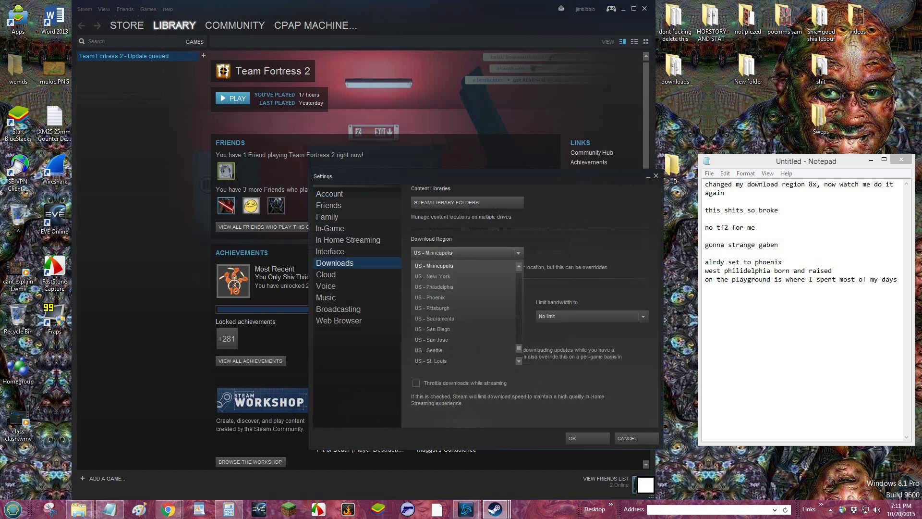
pyautogui.scroll(3, 456, 329)
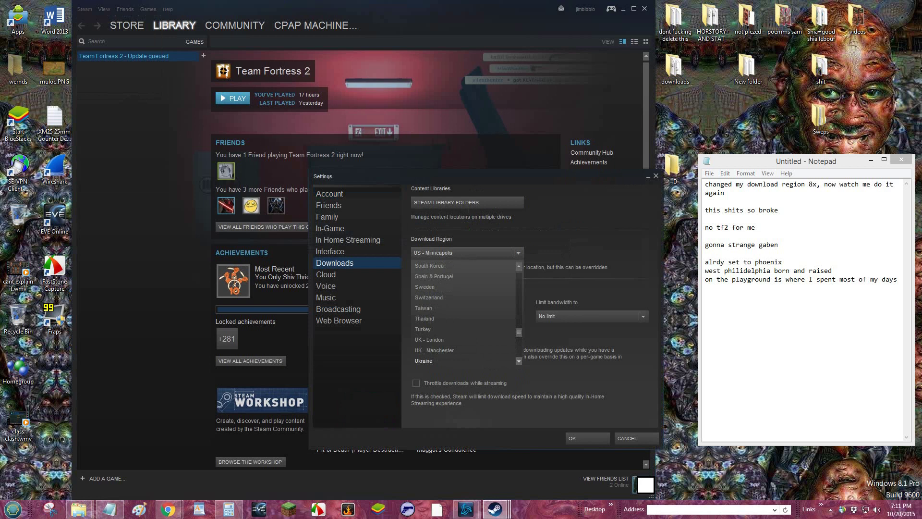
pyautogui.scroll(1, 463, 277)
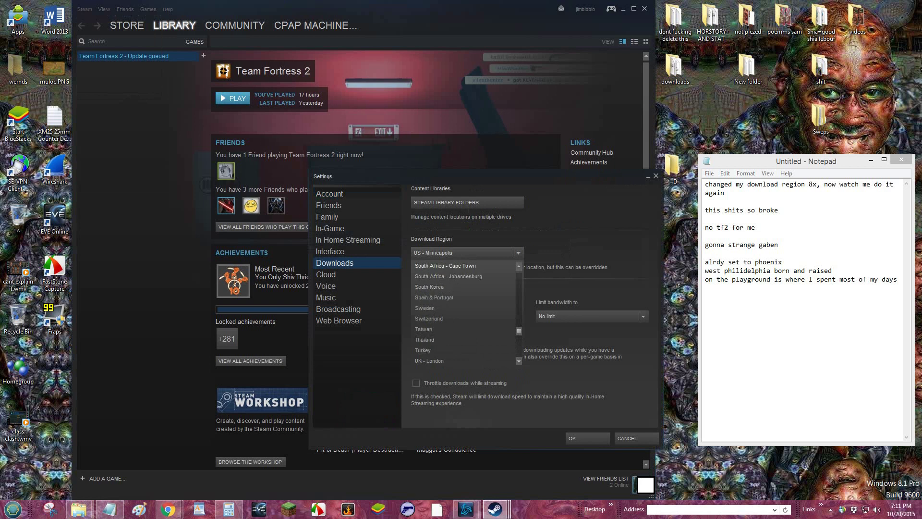
pyautogui.scroll(2, 461, 265)
pyautogui.scroll(12, 461, 266)
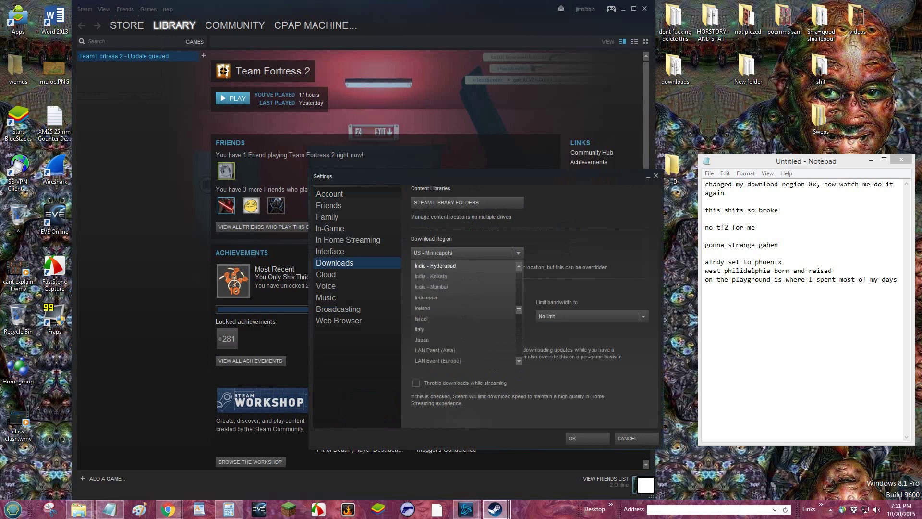
pyautogui.scroll(10, 461, 266)
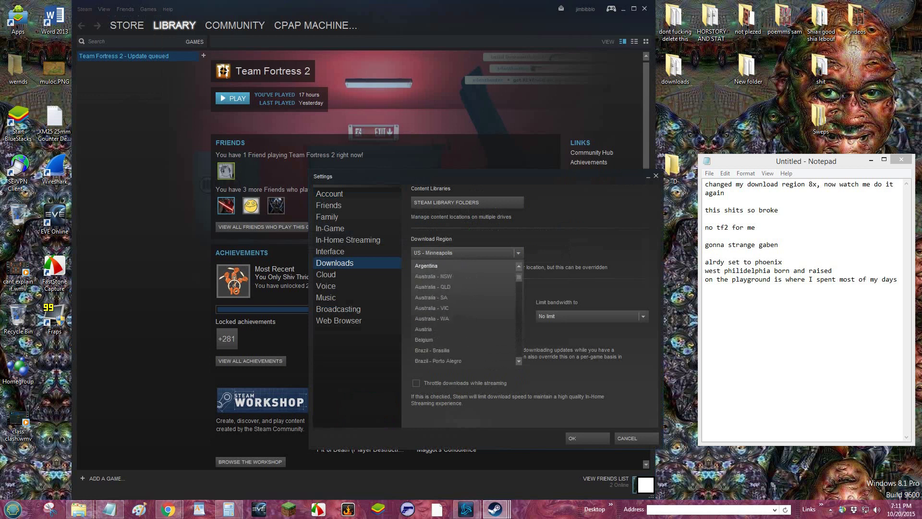
pyautogui.click(461, 265)
pyautogui.click(587, 438)
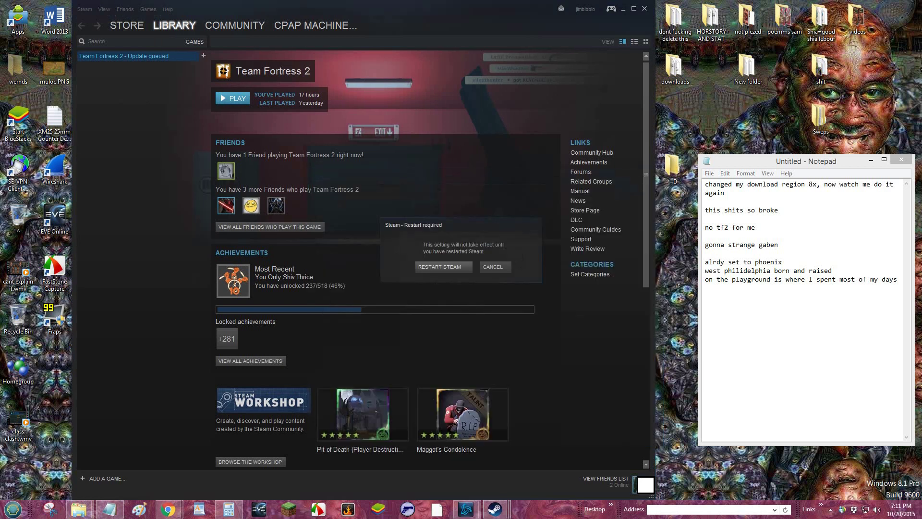
pyautogui.click(444, 266)
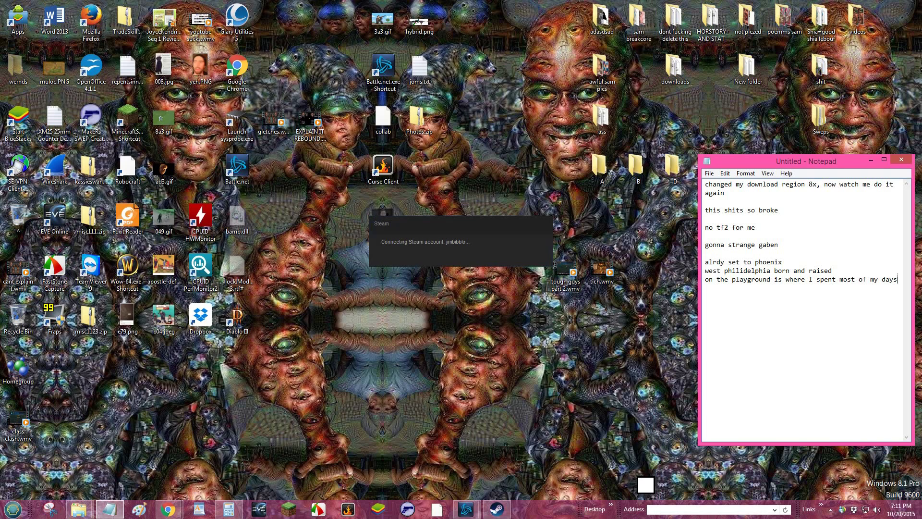
# - Add the lines "im going through this" and "and your fucking watching it" at the end of the Notepad notes
pyautogui.write('im going through this')
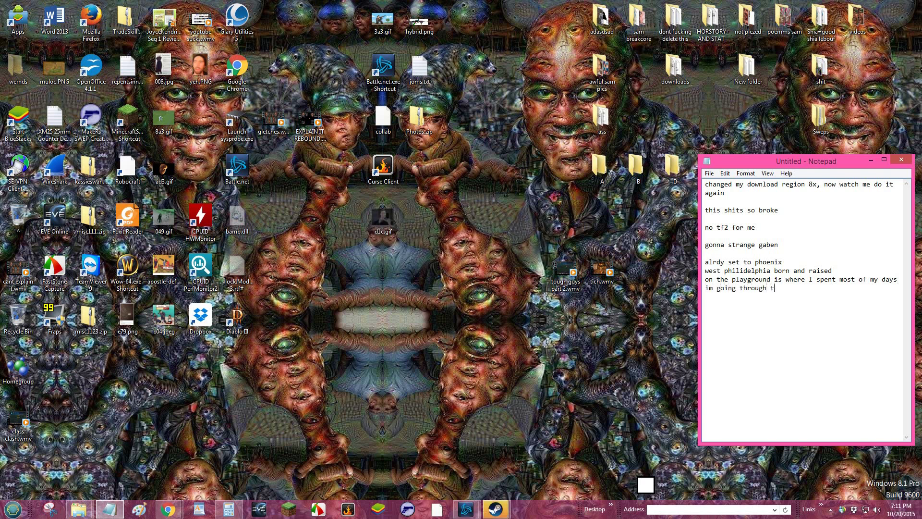
pyautogui.press('Return')
pyautogui.write('and yo')
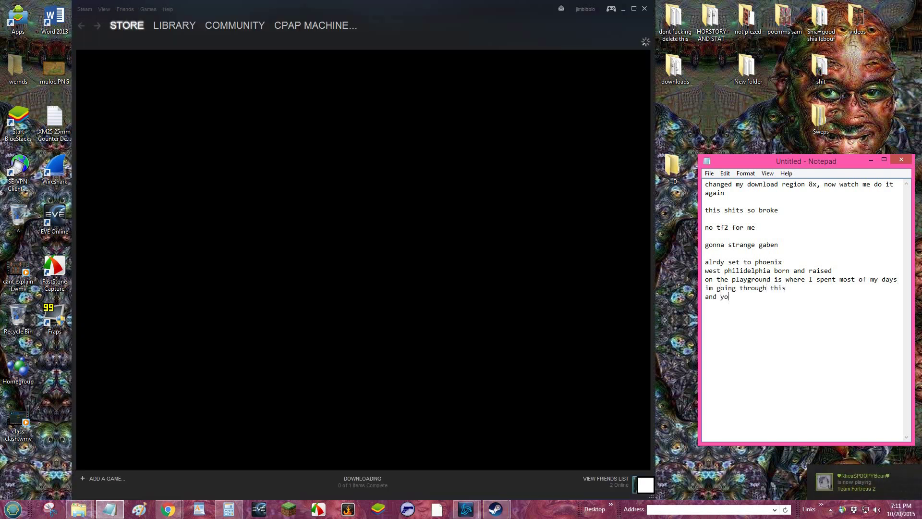
pyautogui.write('ur fucking watching it')
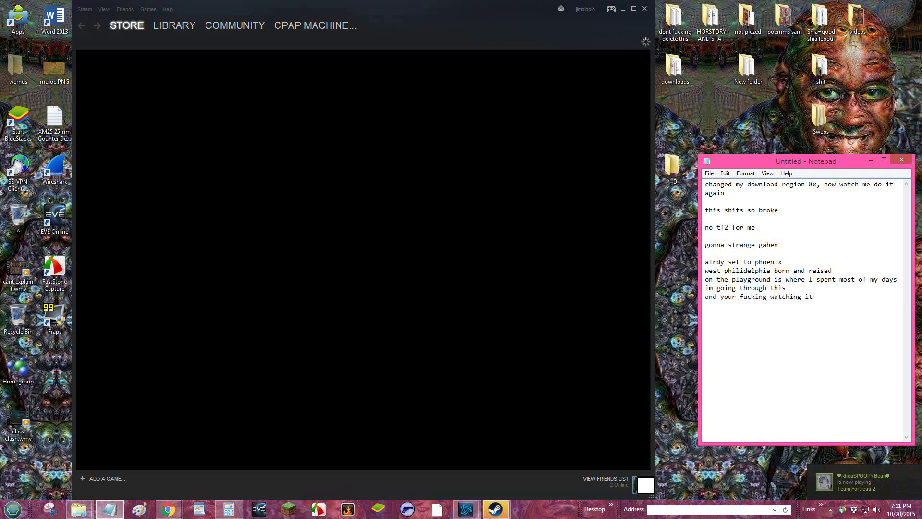
# - Try launching Team Fortress 2 from the Steam library again and dismiss the update error
pyautogui.click(175, 25)
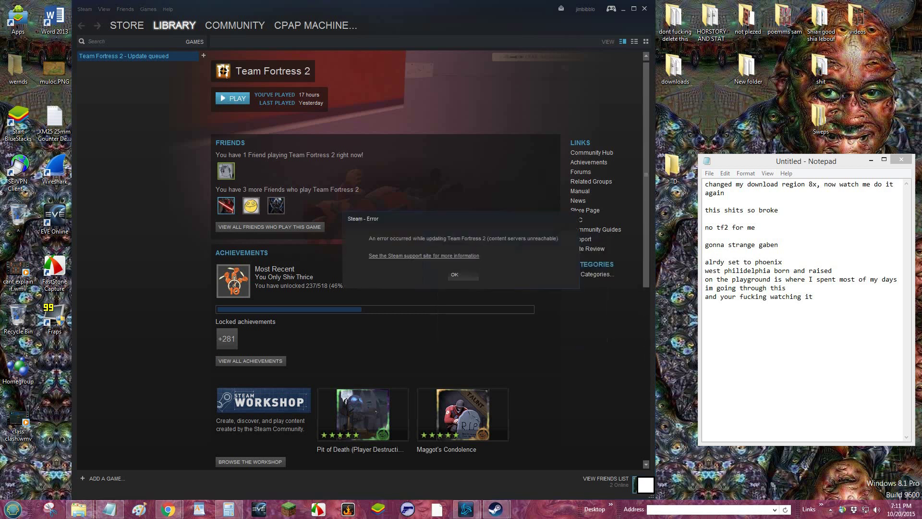
pyautogui.click(463, 274)
# - Change the Steam download region to Australia - NSW and restart Steam to apply it
pyautogui.click(85, 9)
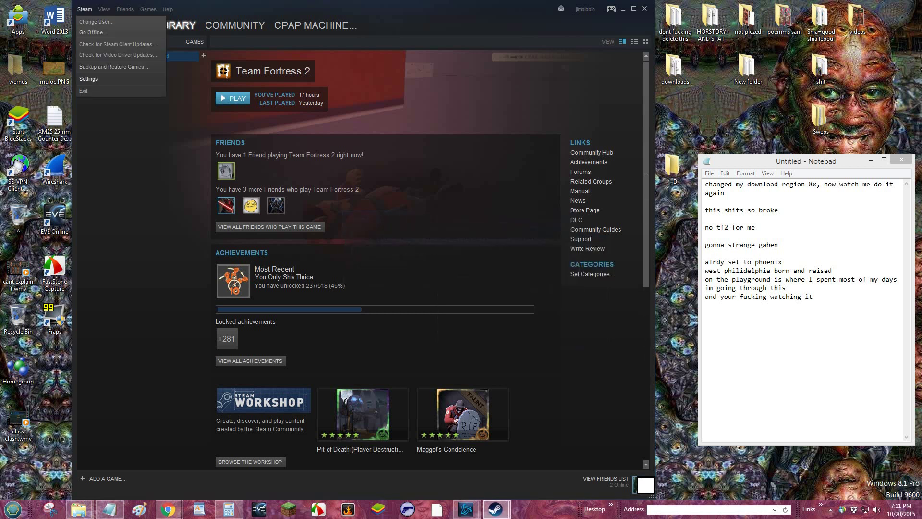
pyautogui.click(88, 78)
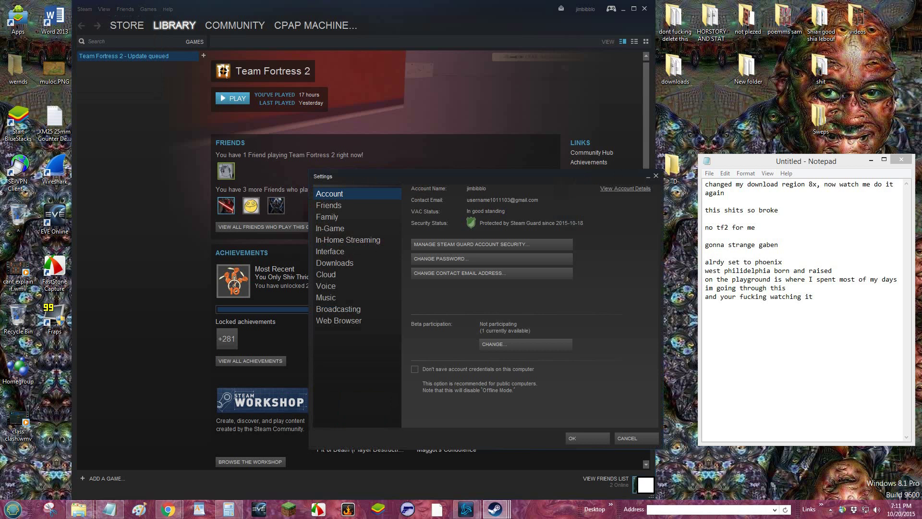
pyautogui.click(334, 263)
pyautogui.click(466, 253)
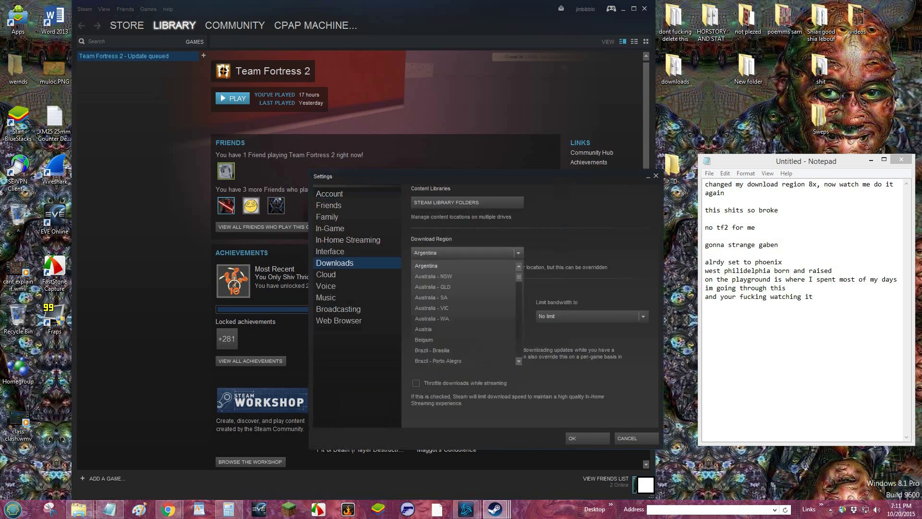
pyautogui.click(432, 276)
pyautogui.click(587, 438)
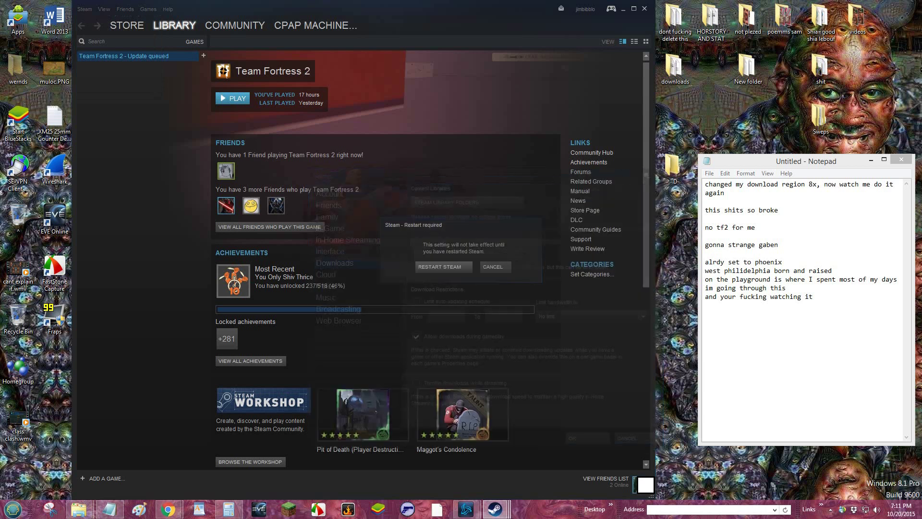
pyautogui.press('Return')
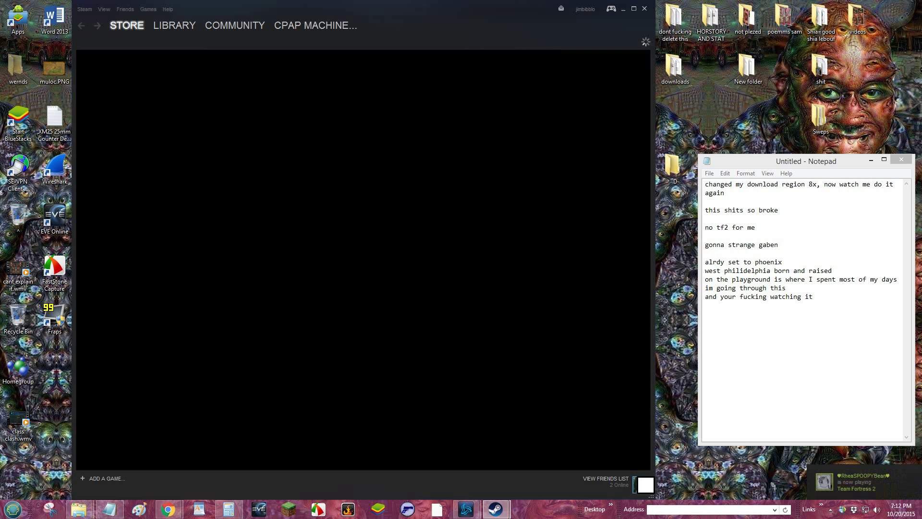
# - Open the game library of the restarted Steam at Team Fortress 2
pyautogui.click(174, 25)
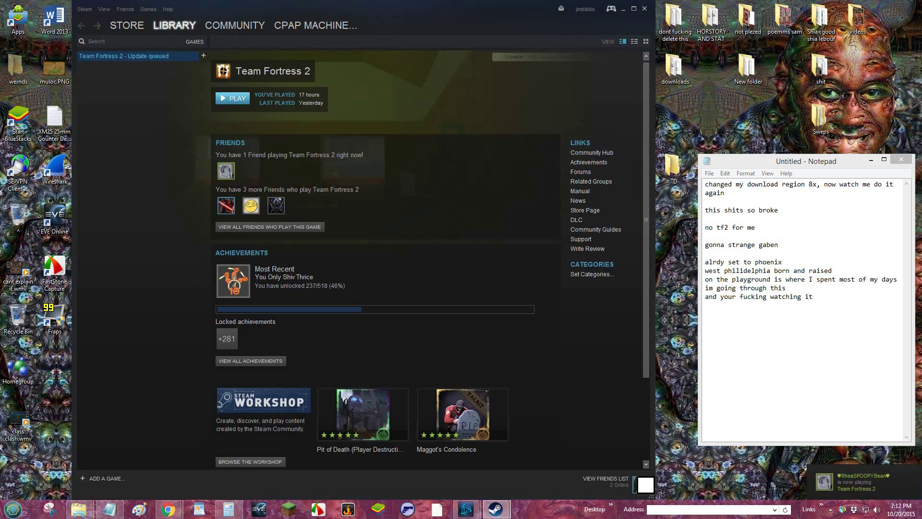